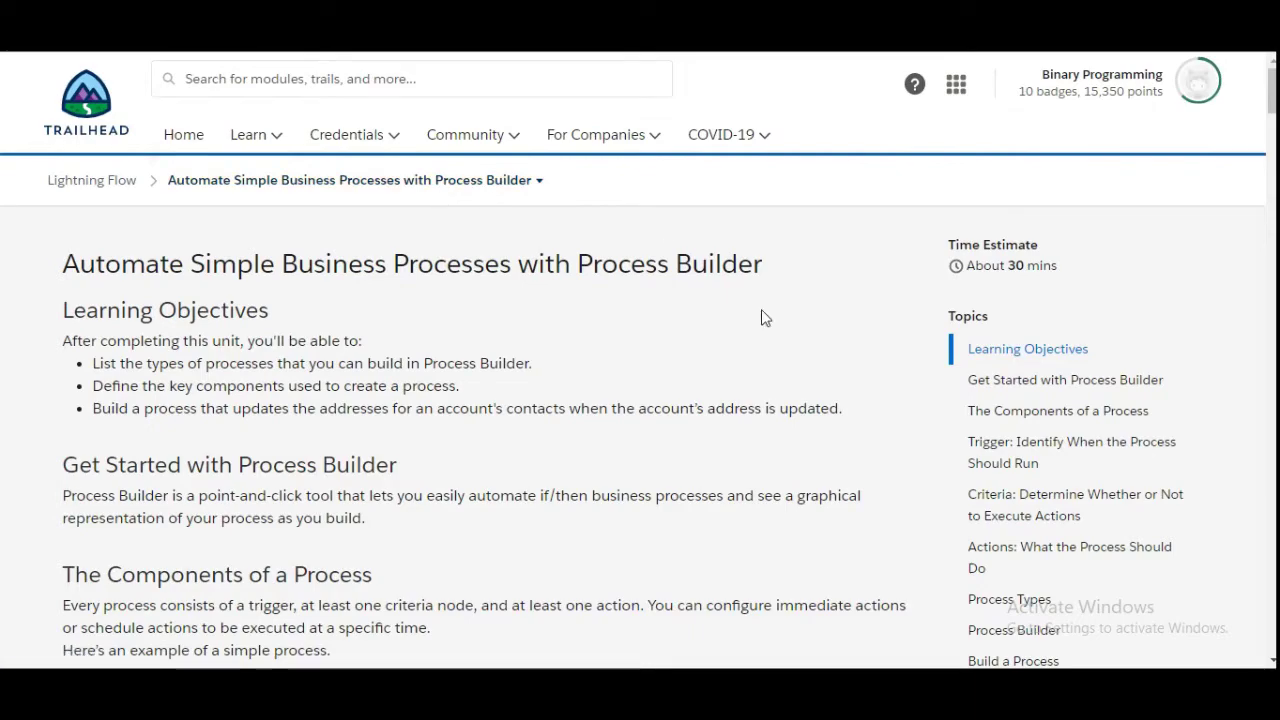
Step: Scroll to the Trailhead challenge and highlight the 'Account object' requirement
left_click_drag(1272, 100, 1270, 590)
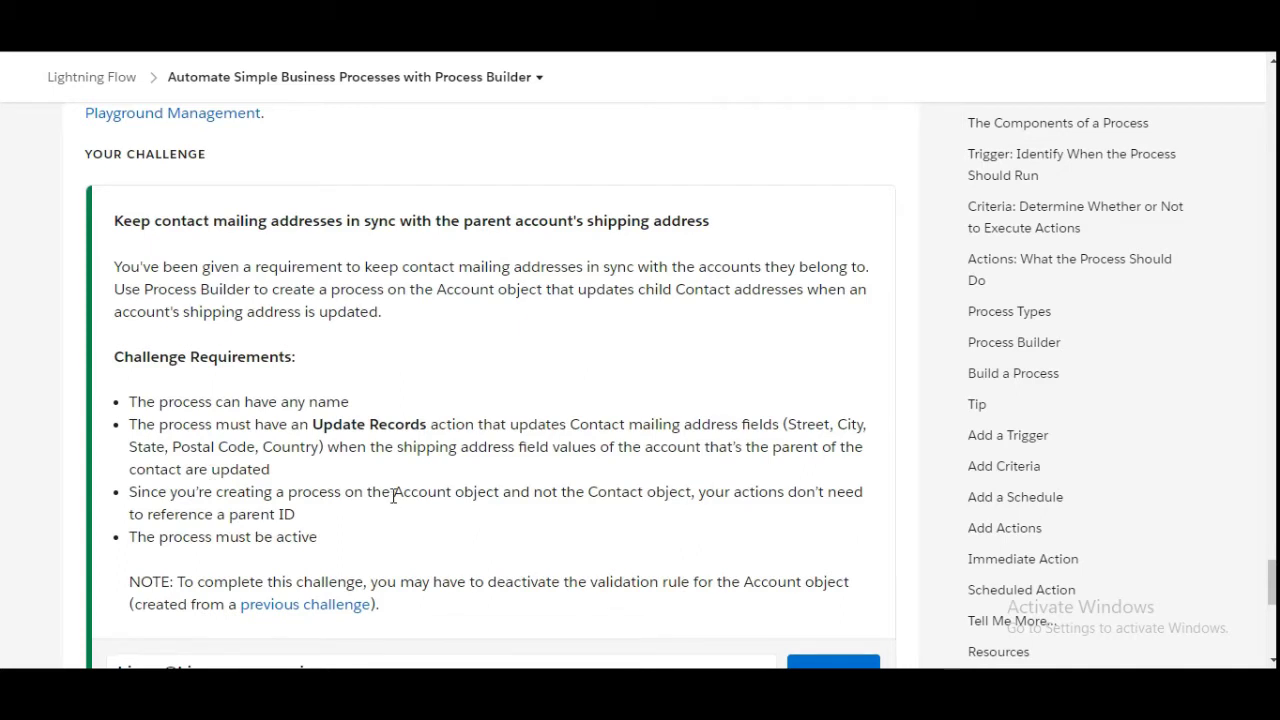
left_click_drag(391, 495, 498, 500)
left_click(531, 536)
left_click(346, 40)
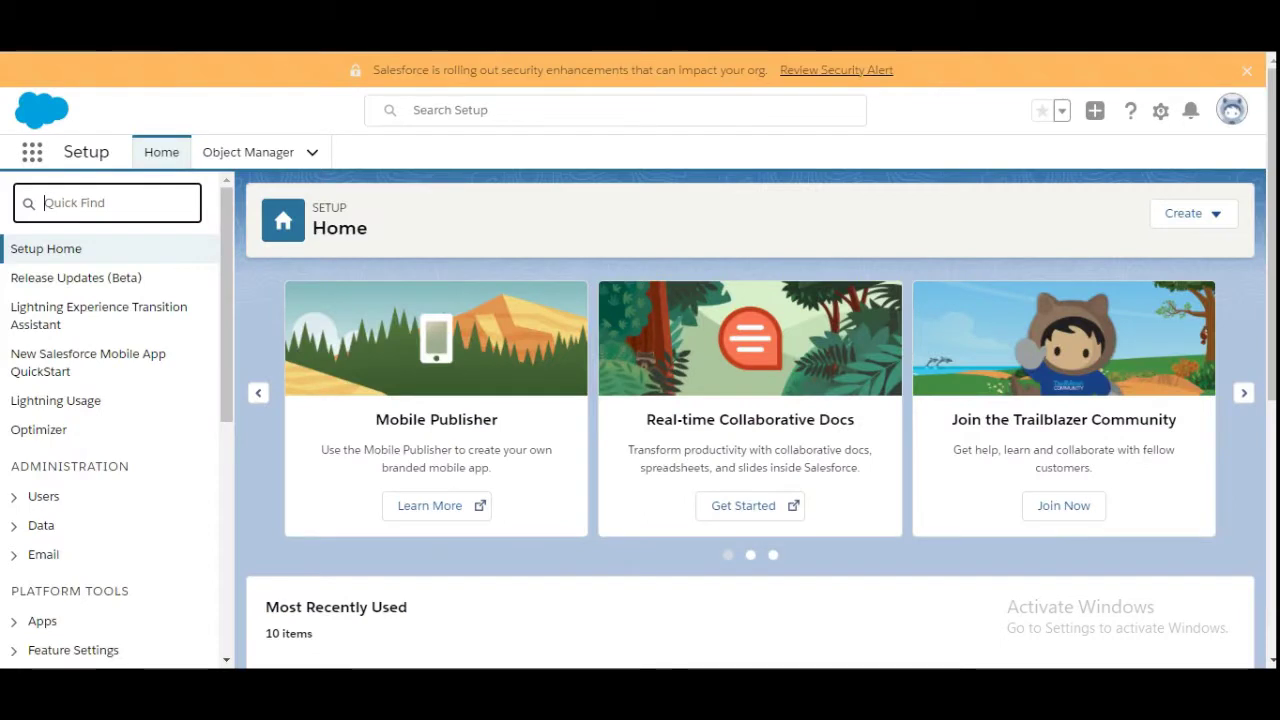
Step: Search Quick Find for 'process buil' and open the Process Builder process list
type("process")
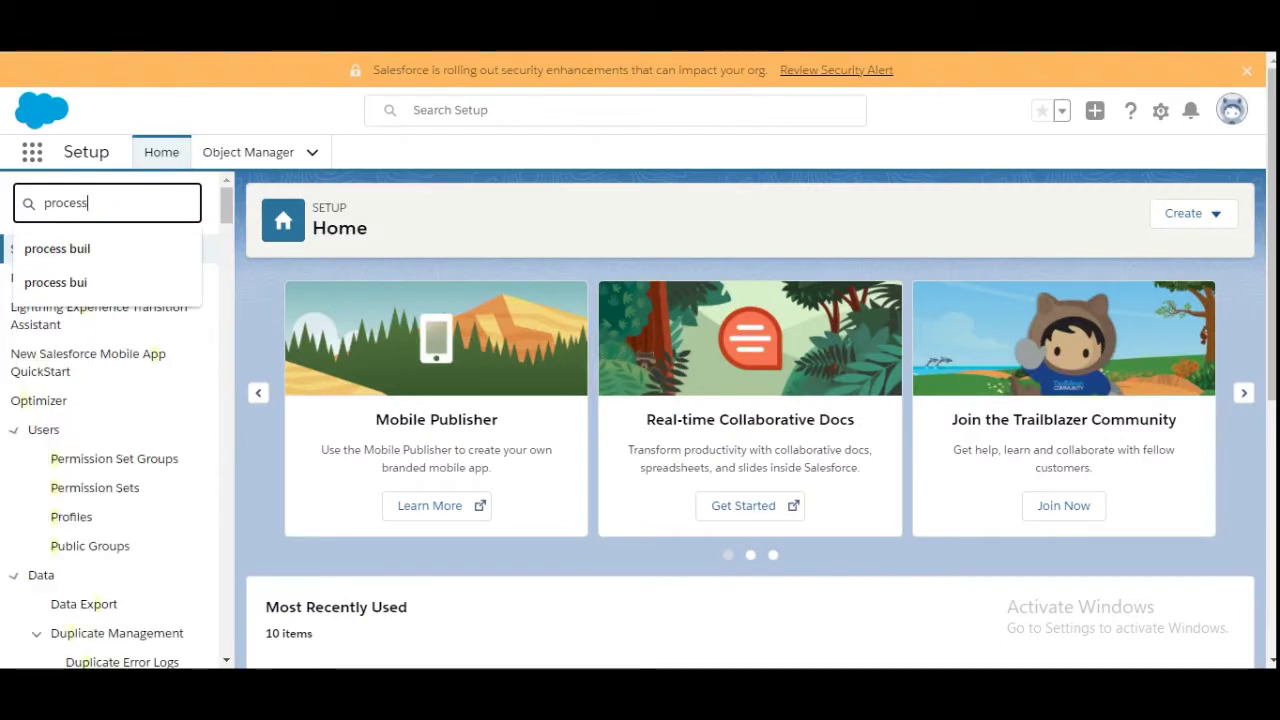
type(" buil")
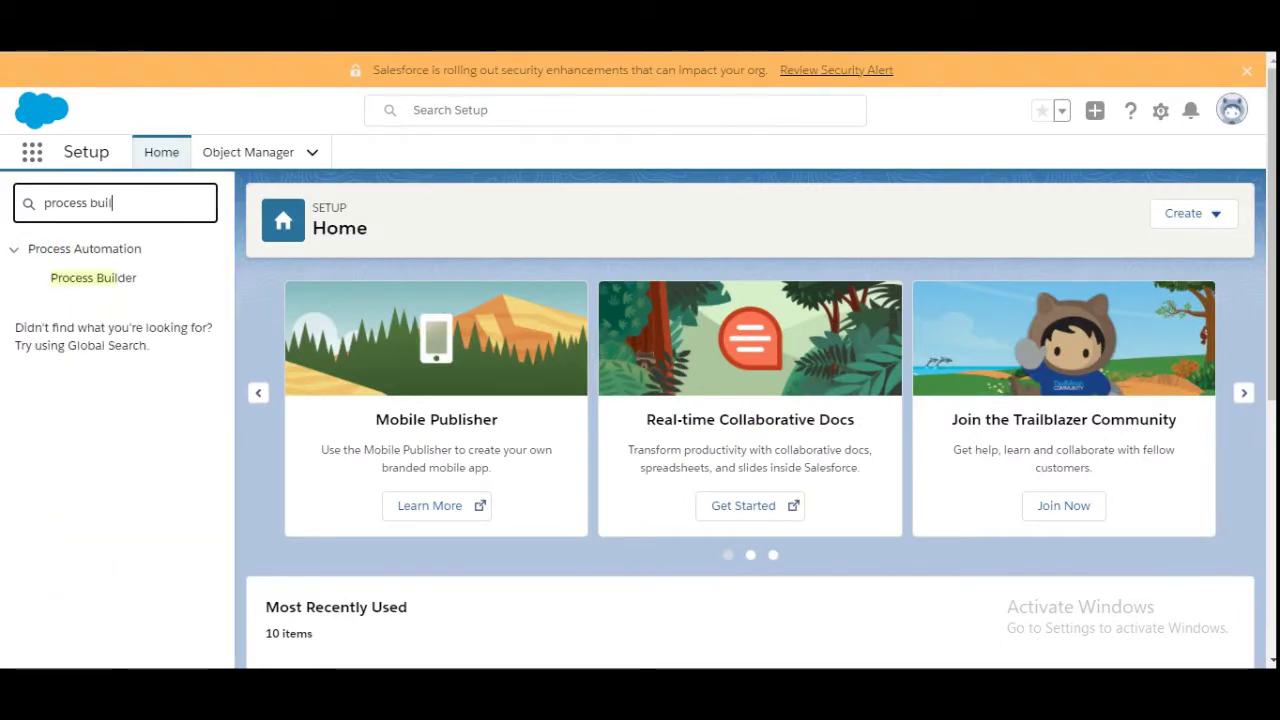
left_click(133, 278)
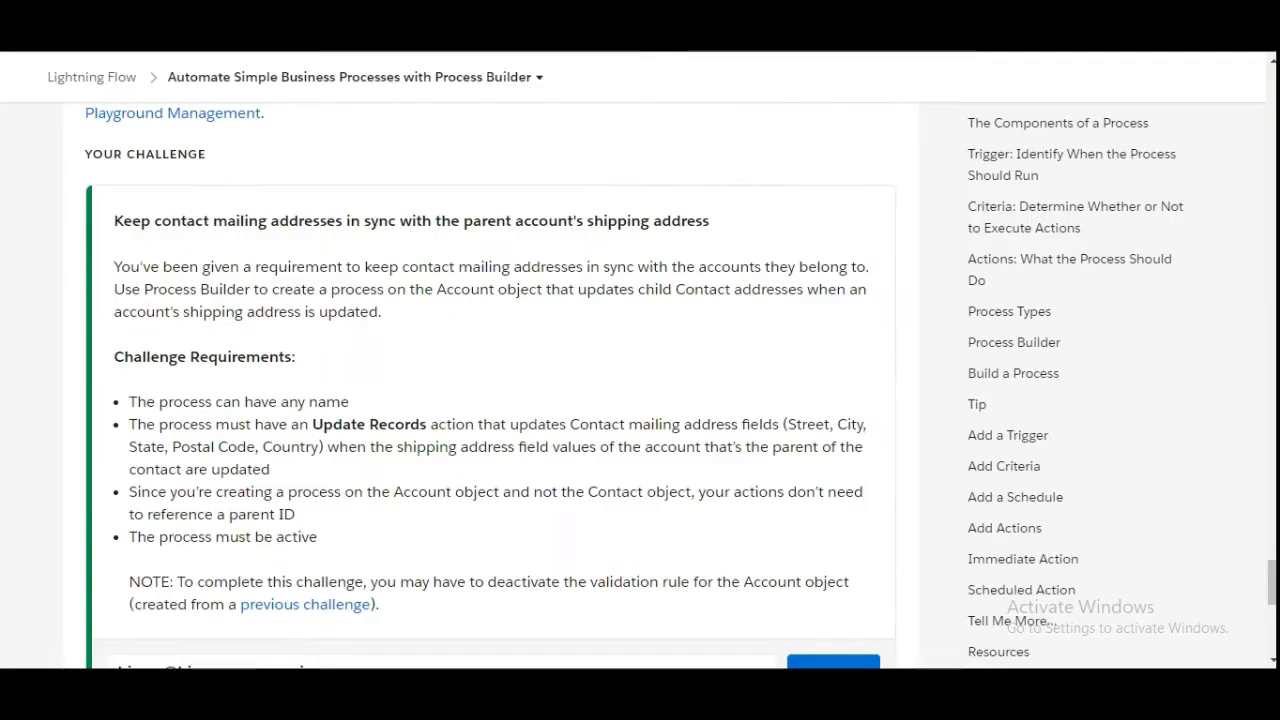
left_click_drag(186, 403, 352, 403)
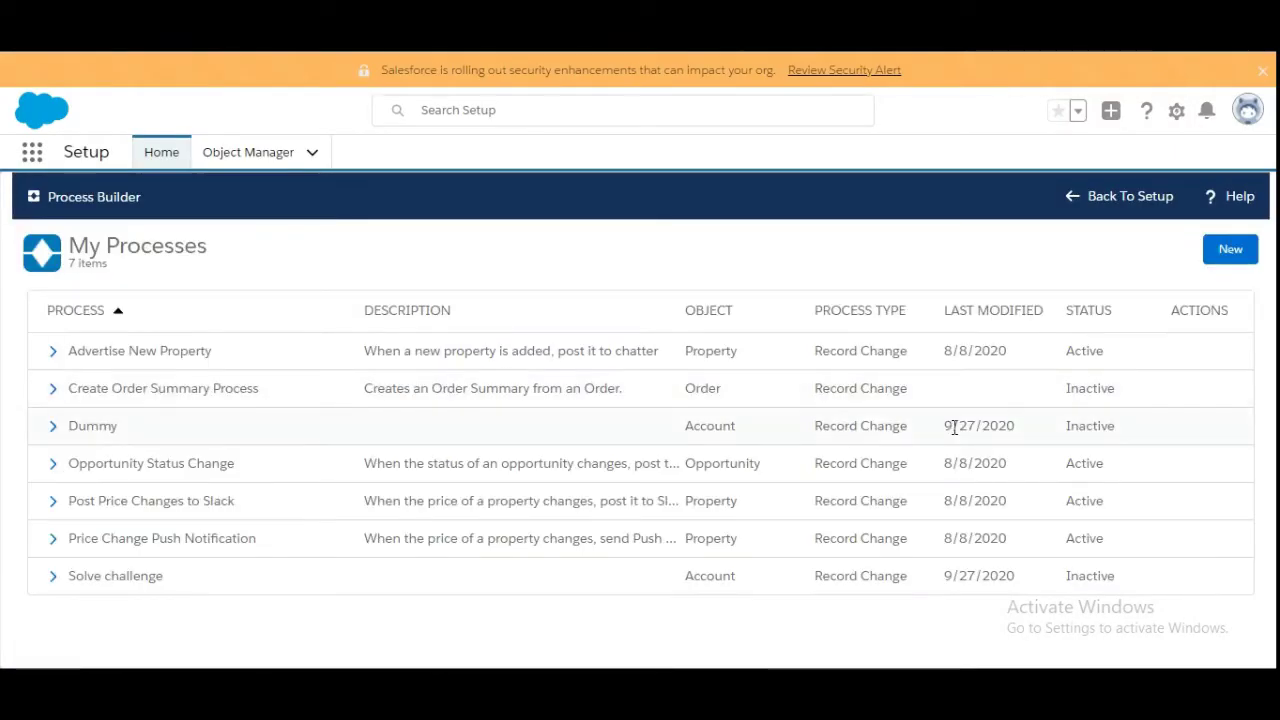
Step: Create and save a process named BinaryProcess that starts when a record changes
left_click(1245, 257)
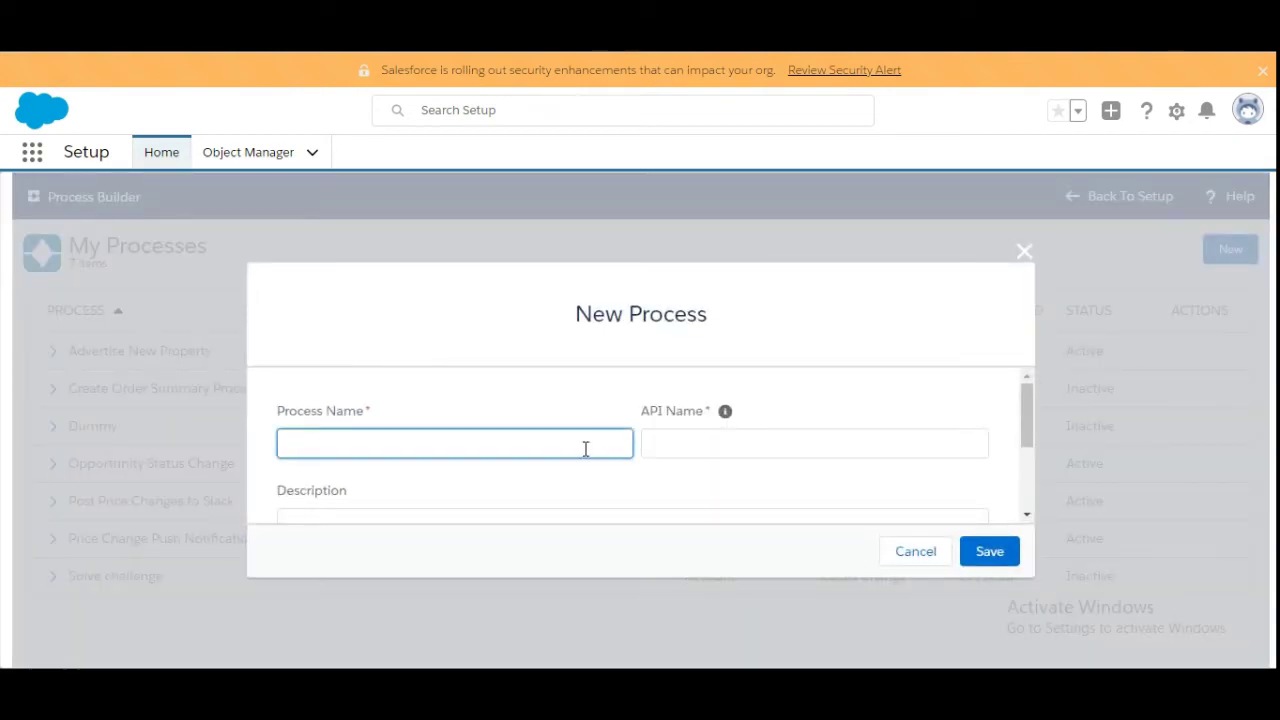
type("BinaryProcess")
left_click(836, 400)
left_click_drag(1022, 420, 1024, 489)
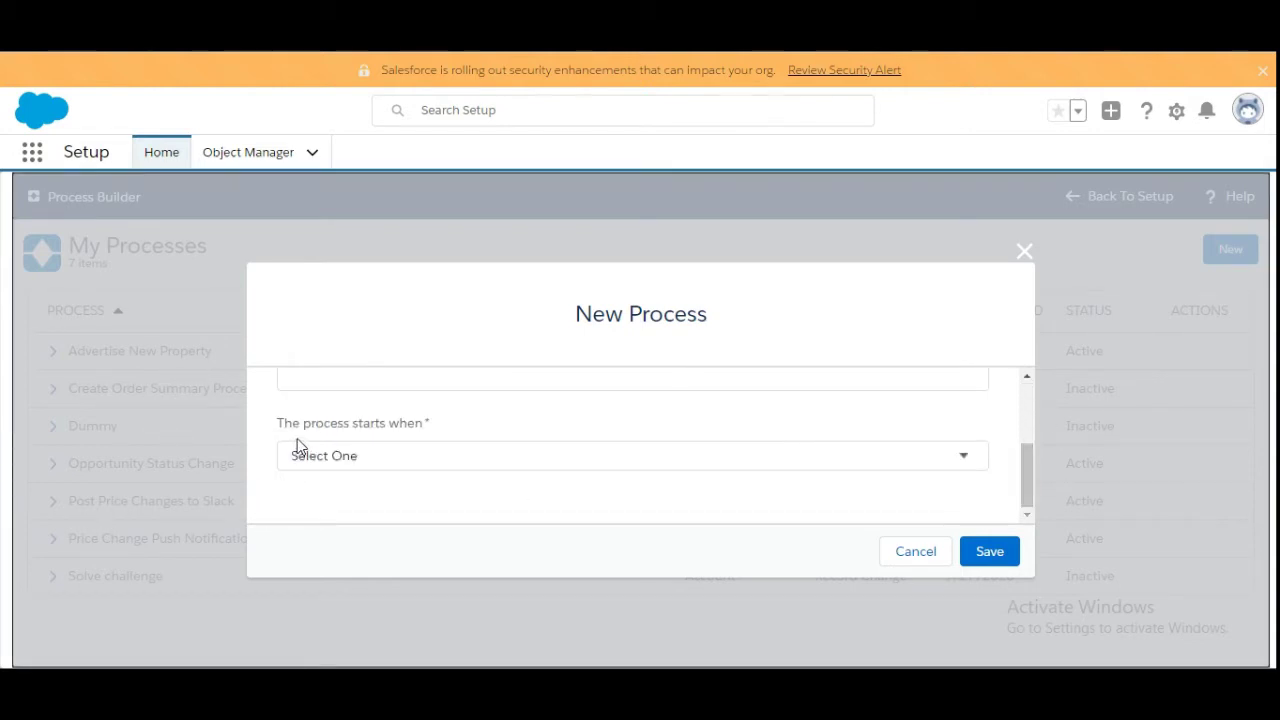
left_click(483, 456)
left_click(404, 500)
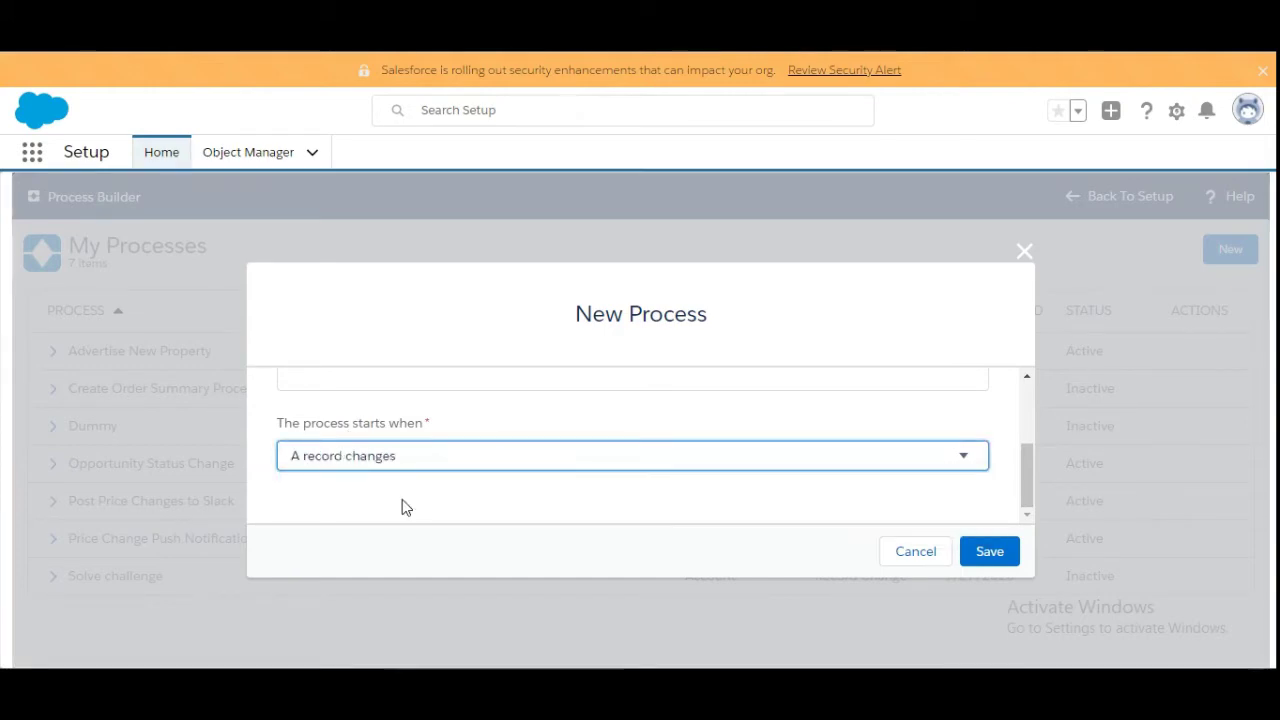
left_click(985, 560)
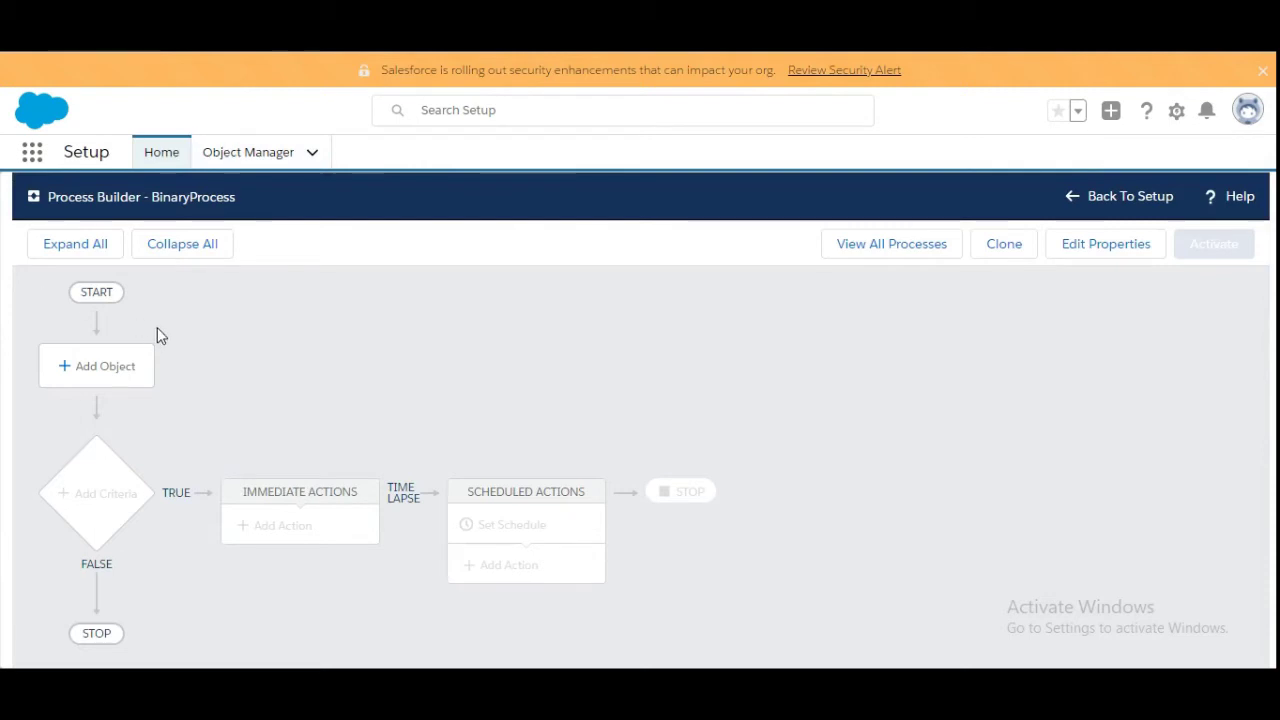
Step: Set the process object to Account, triggered when a record is created or edited
left_click(121, 370)
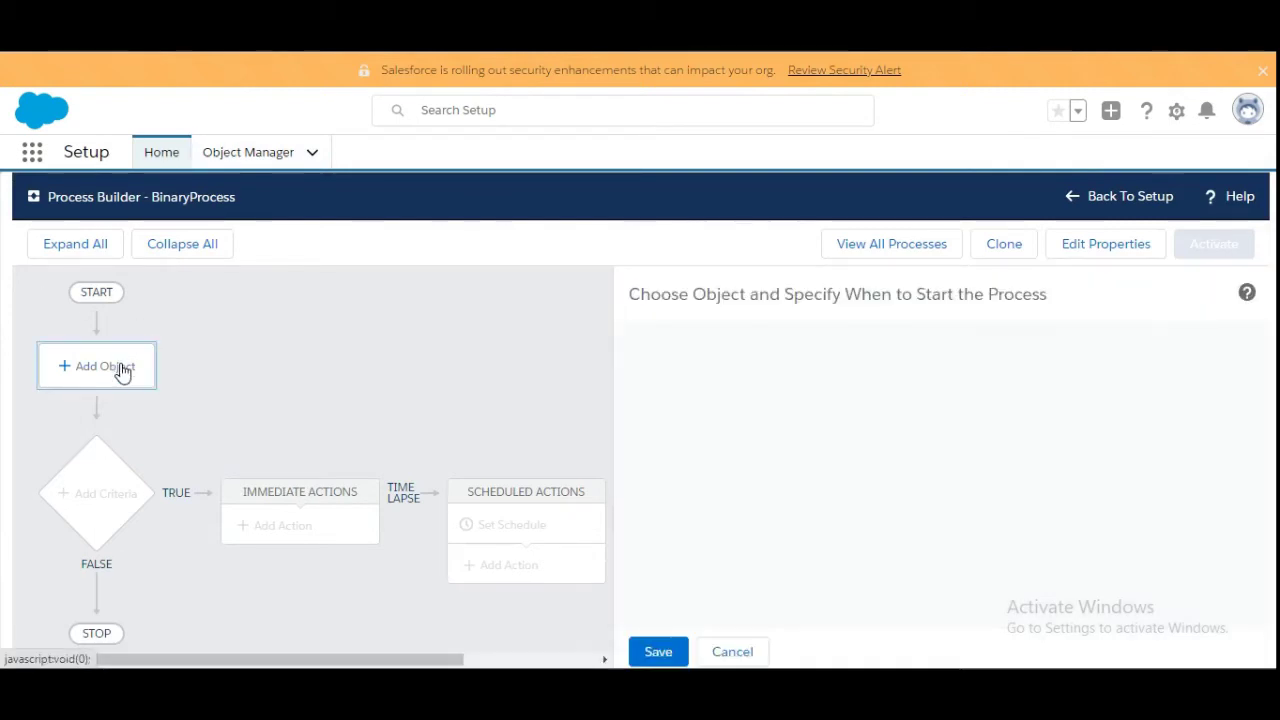
left_click(724, 380)
type("A")
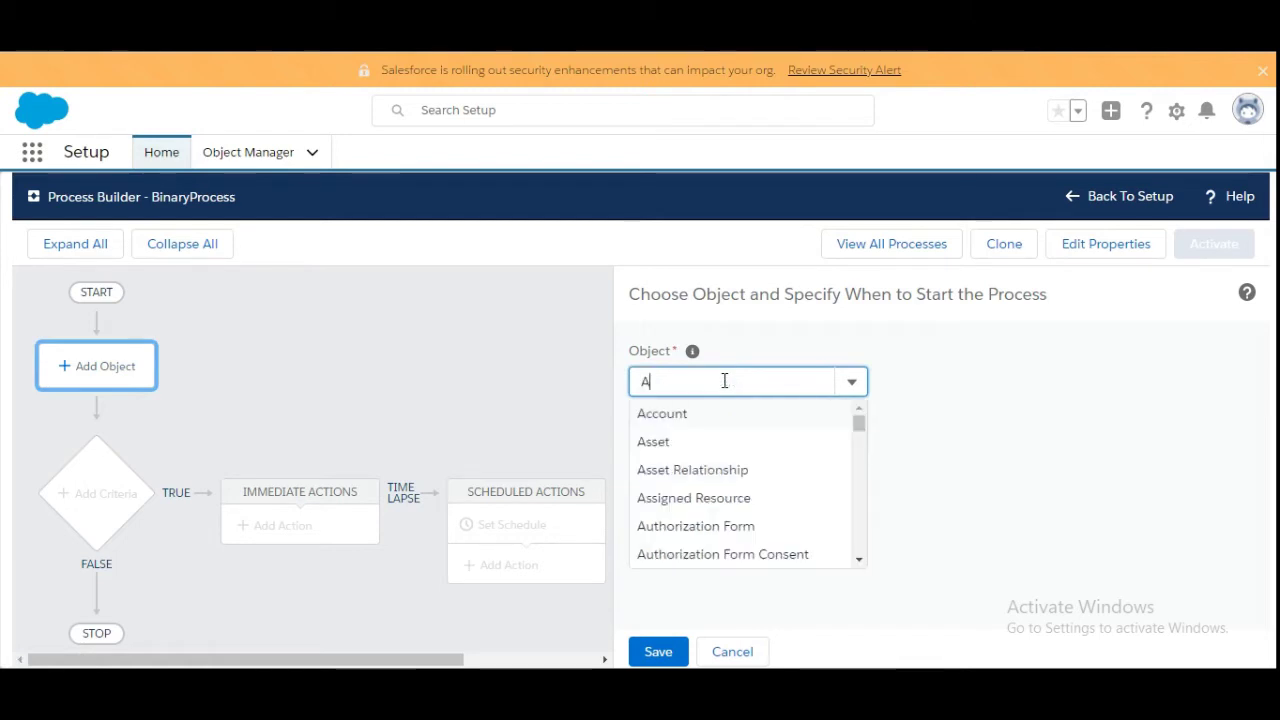
left_click(686, 418)
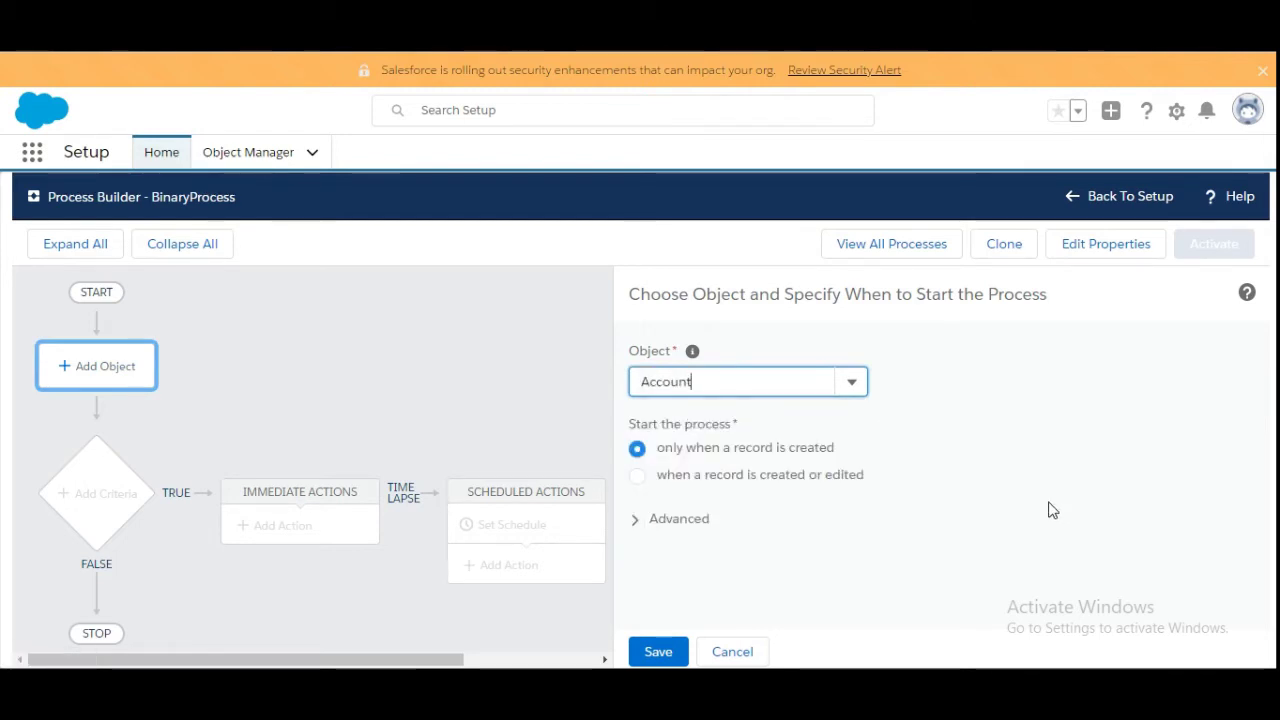
left_click(638, 477)
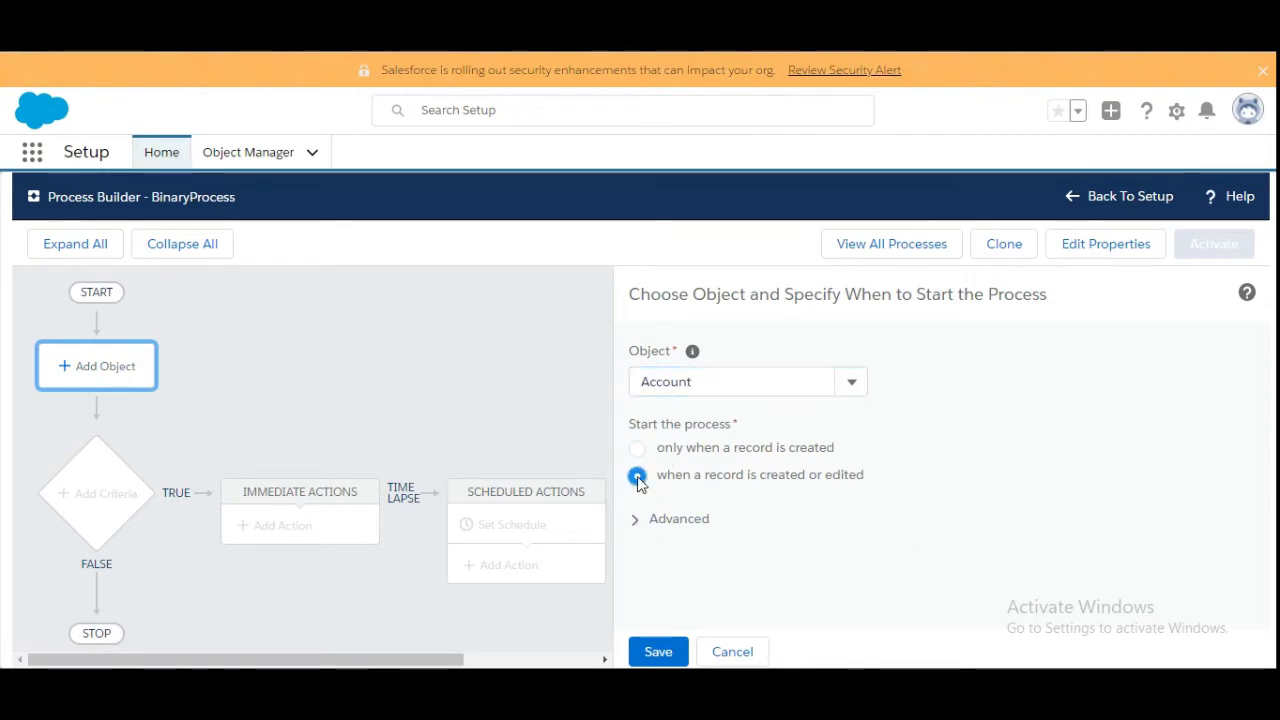
left_click(645, 656)
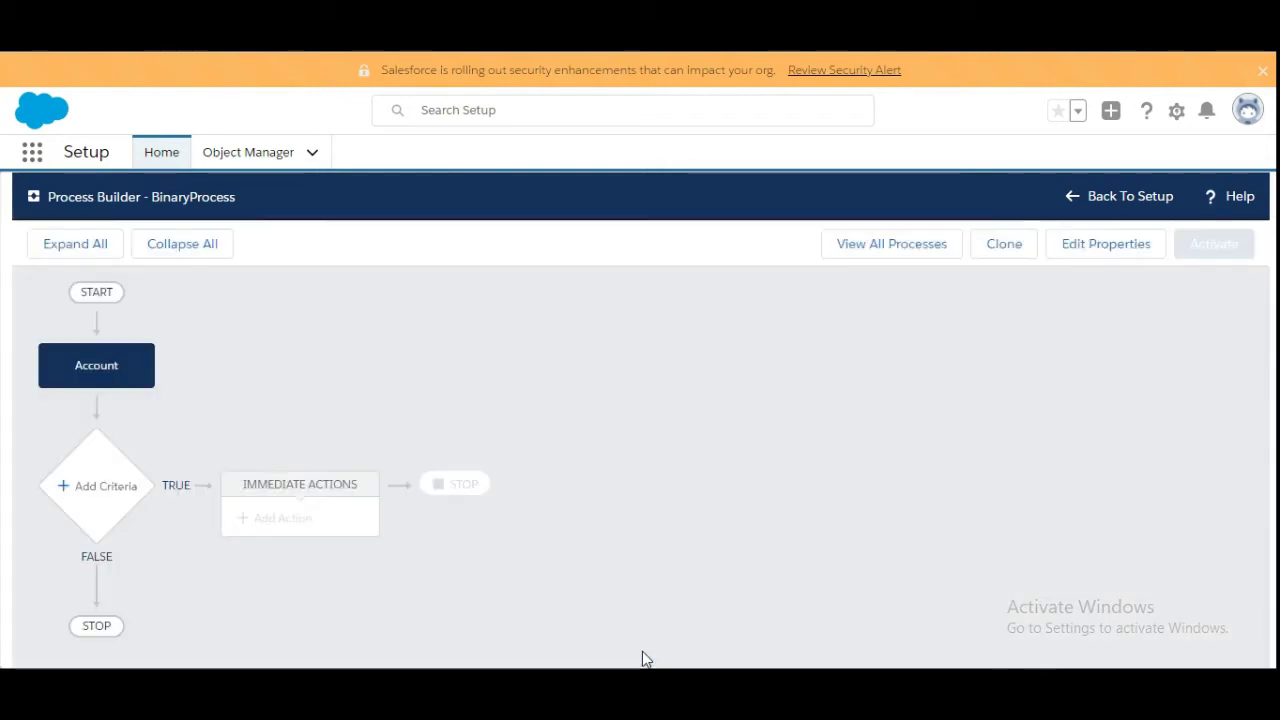
Step: Save a criteria node 'Binarycriteria' with no criteria, just executing the actions
left_click(112, 503)
left_click(610, 384)
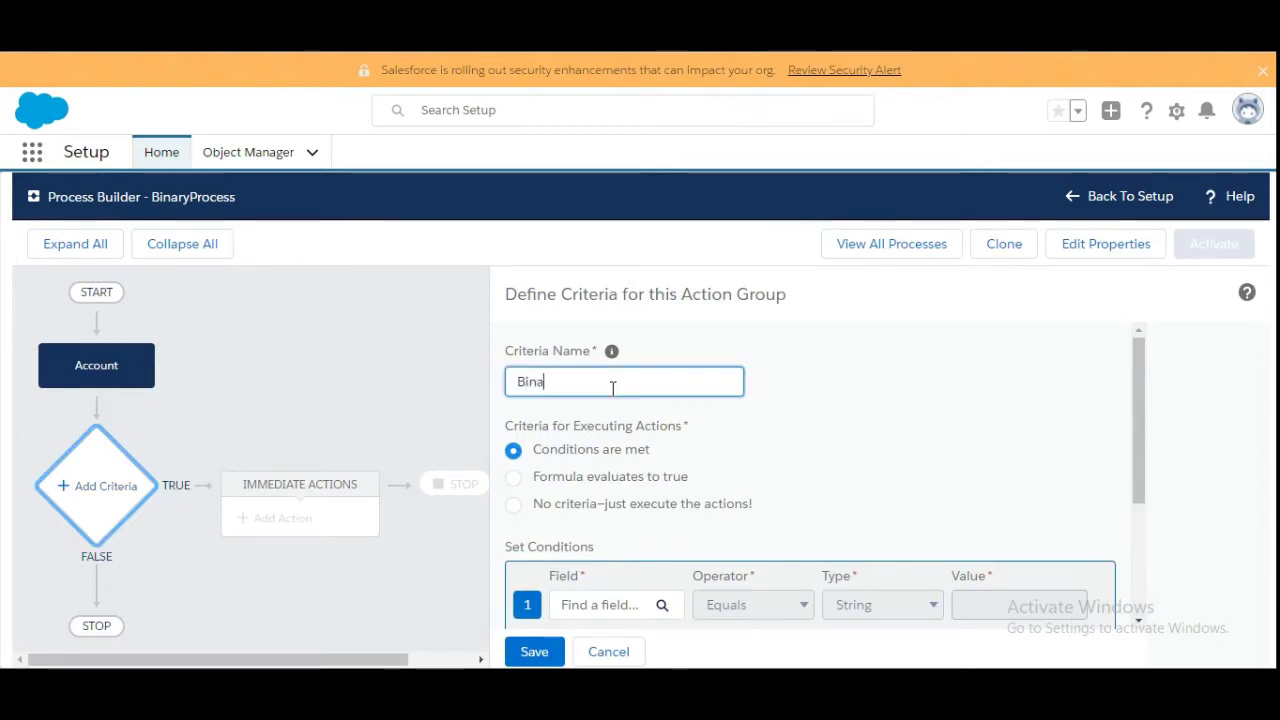
type("Binarycriteria")
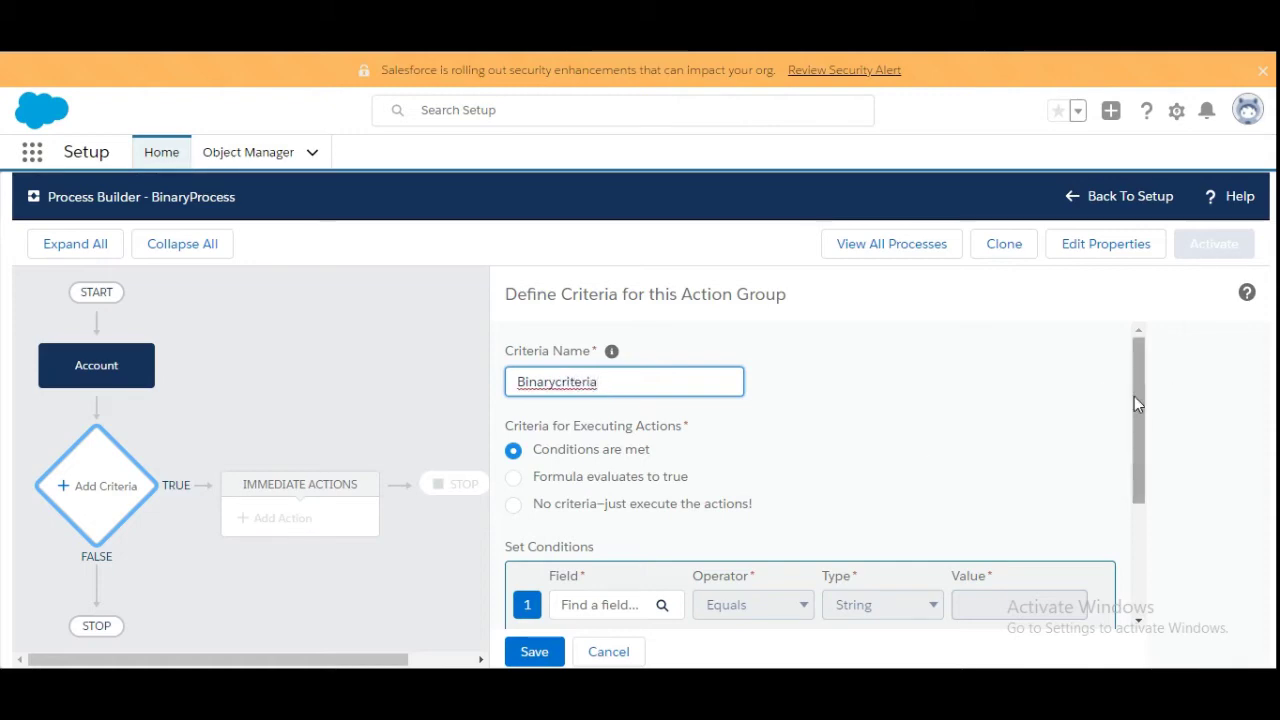
left_click_drag(1134, 396, 1133, 431)
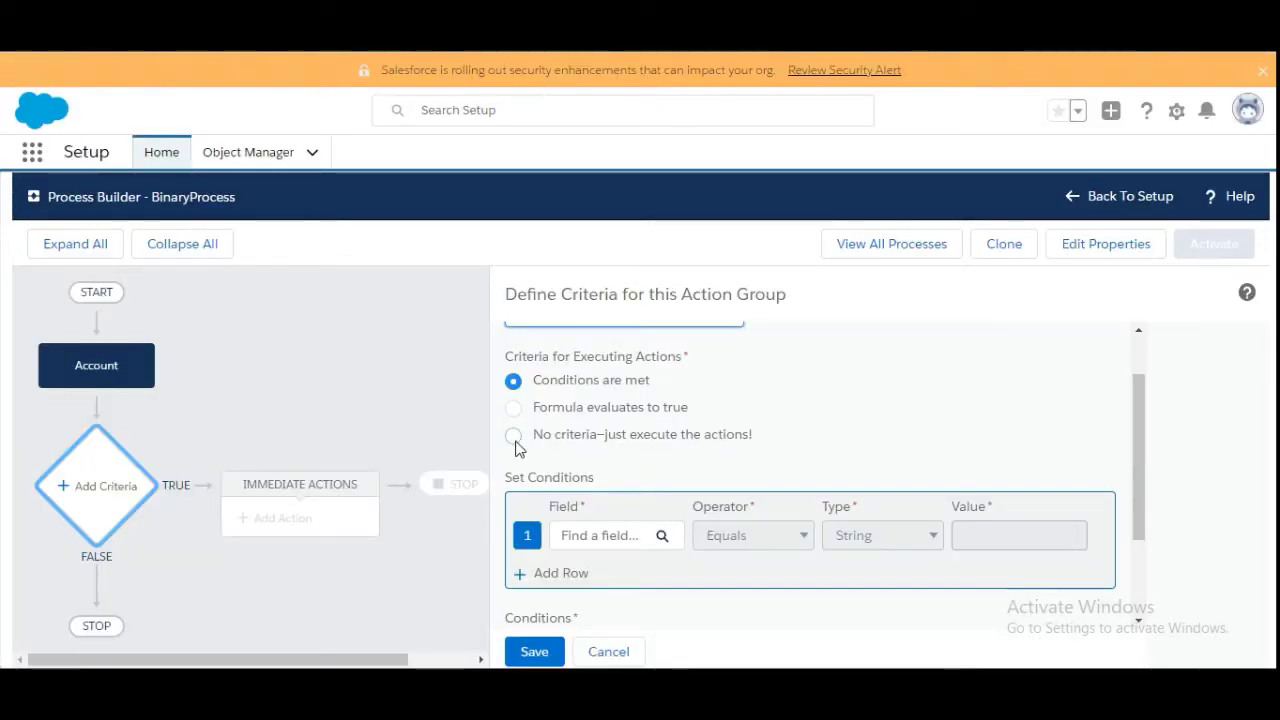
left_click(514, 437)
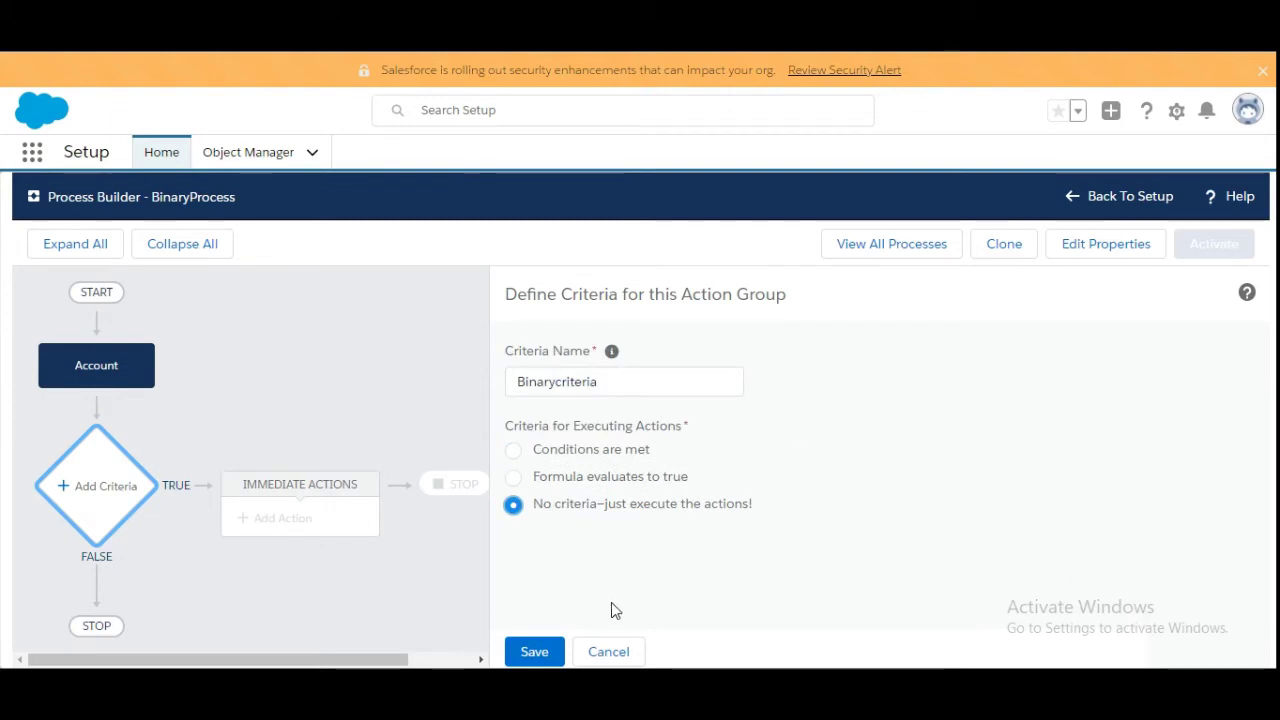
left_click(534, 652)
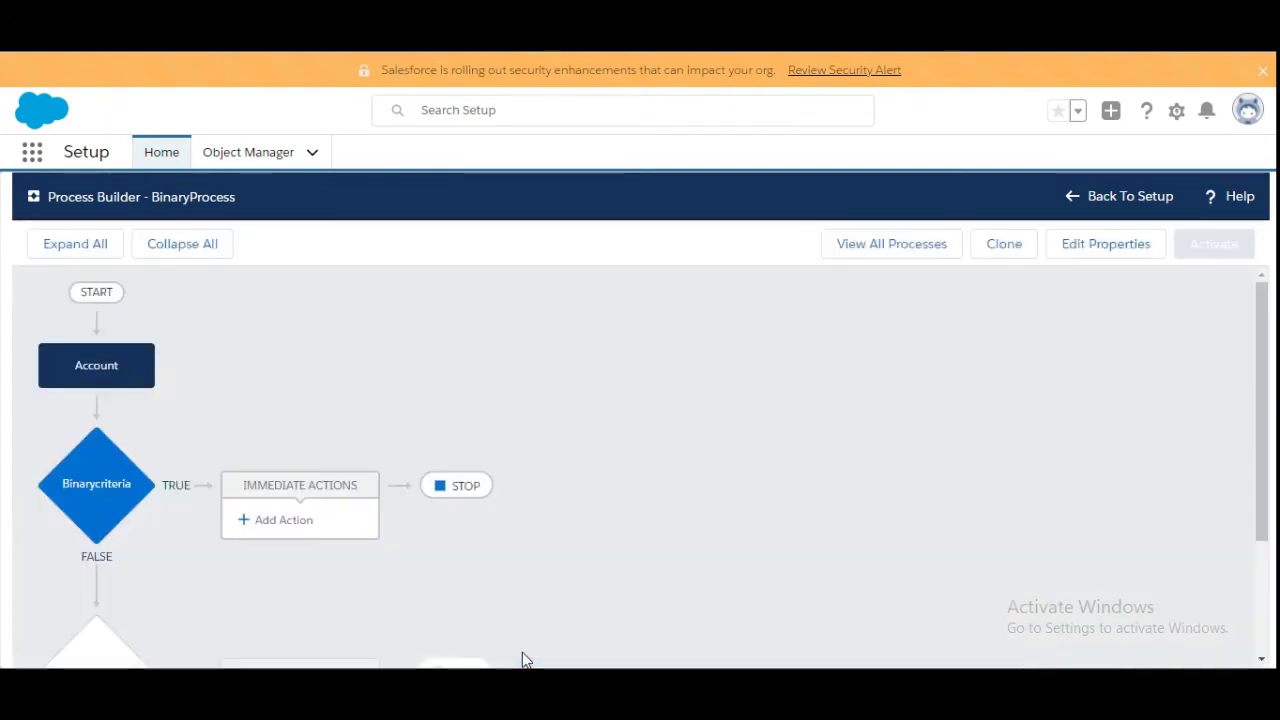
Step: Add an immediate Update Records action named BinaryActions
left_click(284, 530)
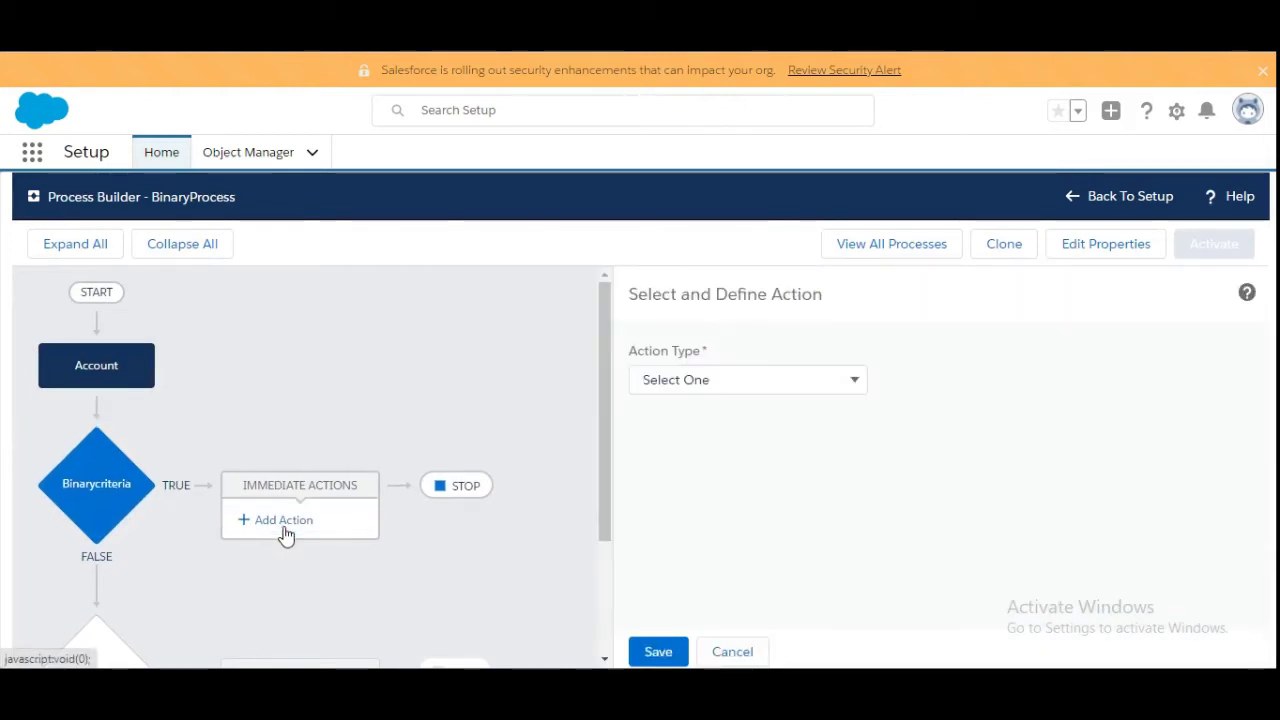
left_click(820, 387)
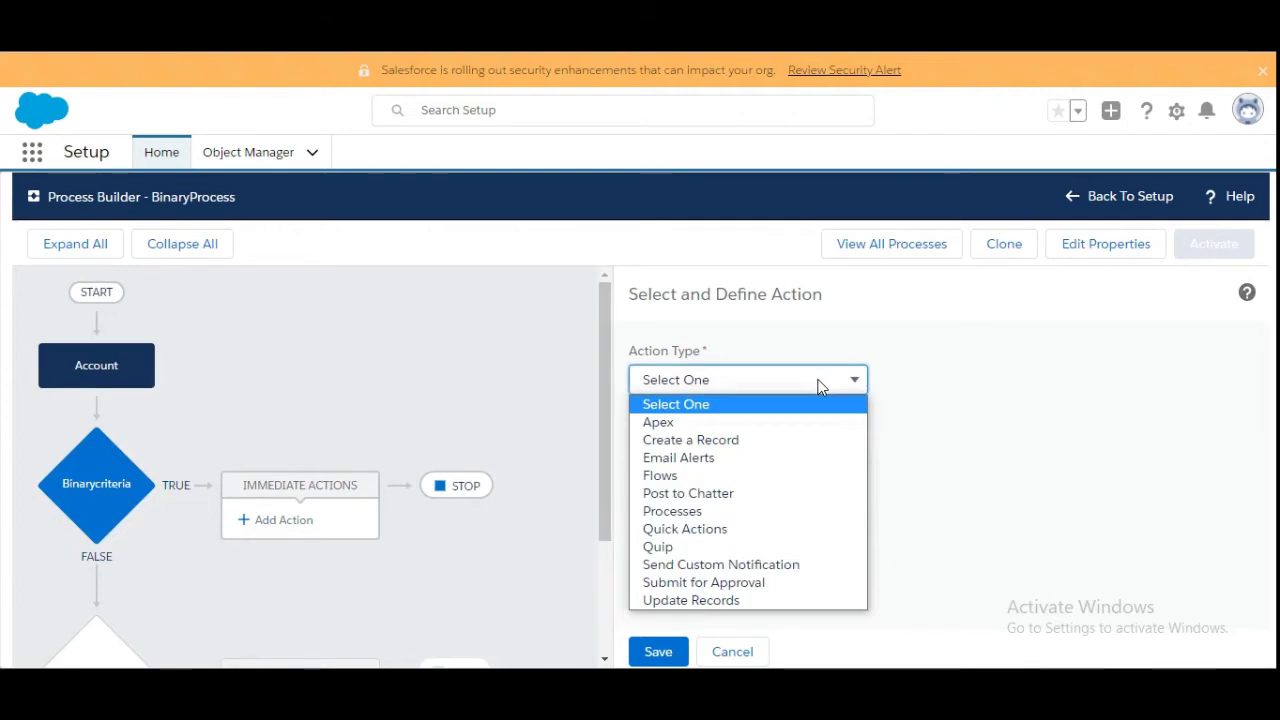
left_click(709, 600)
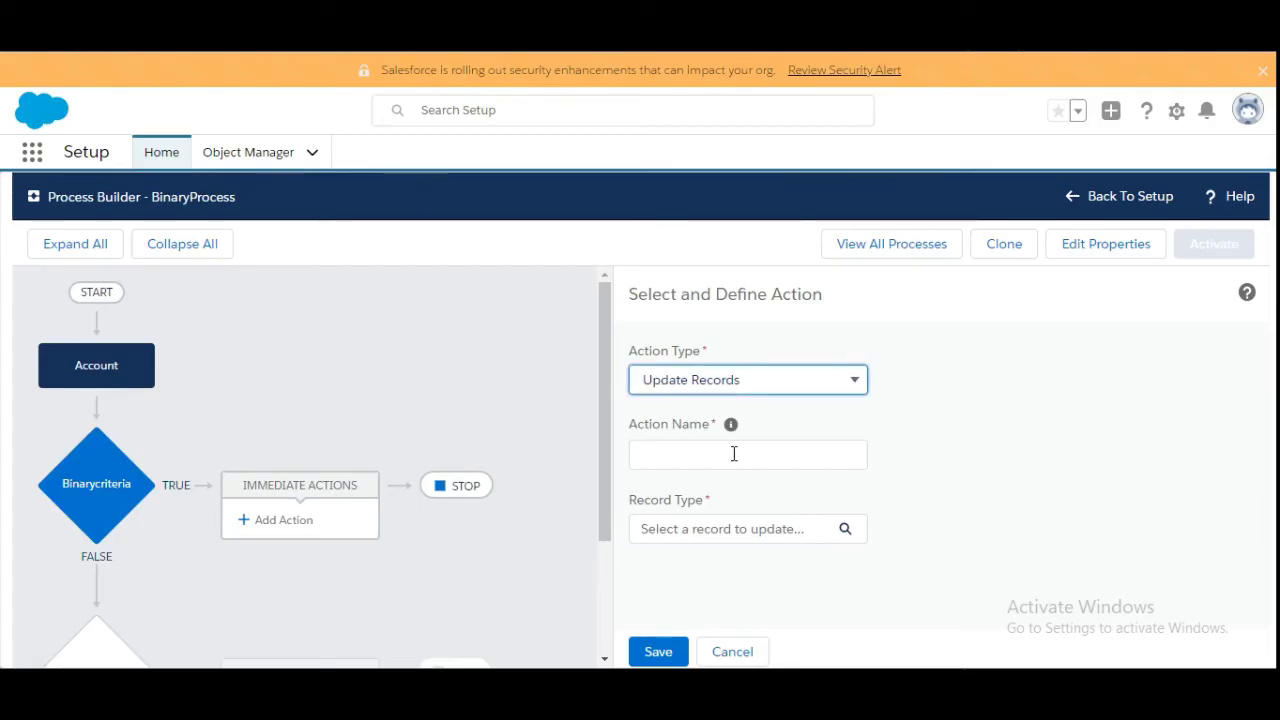
left_click(734, 454)
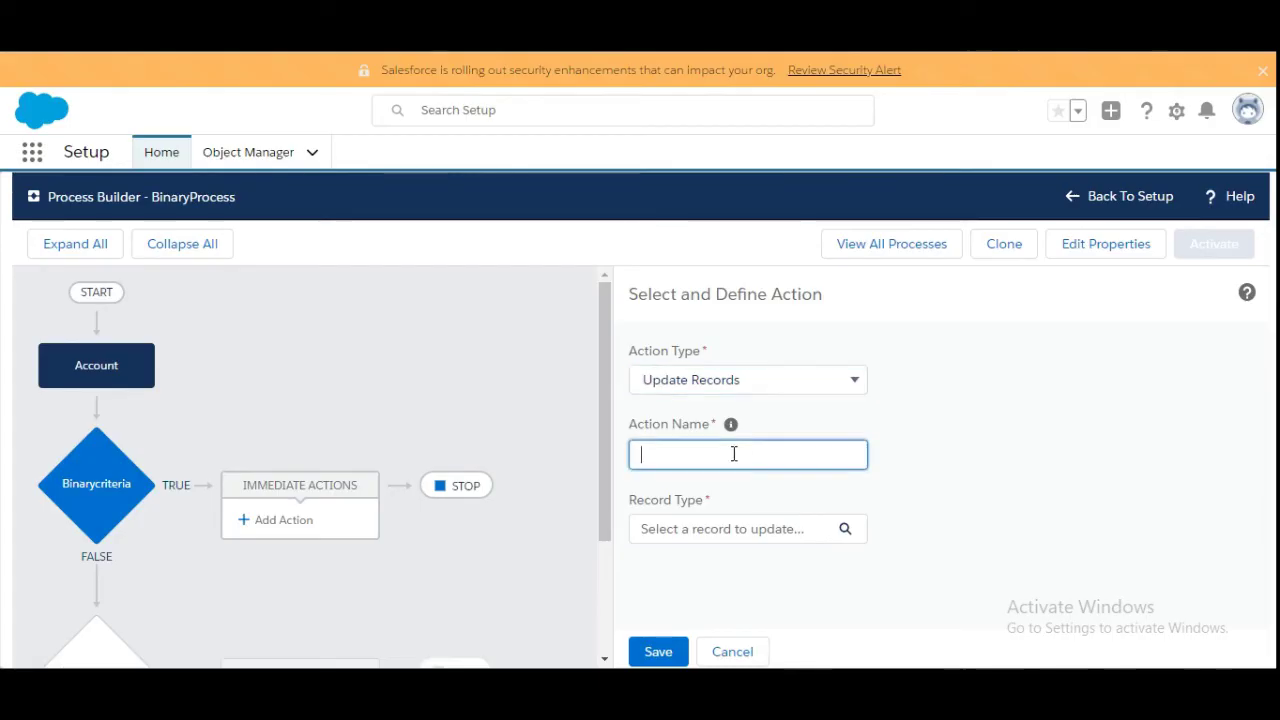
type("BinaryA")
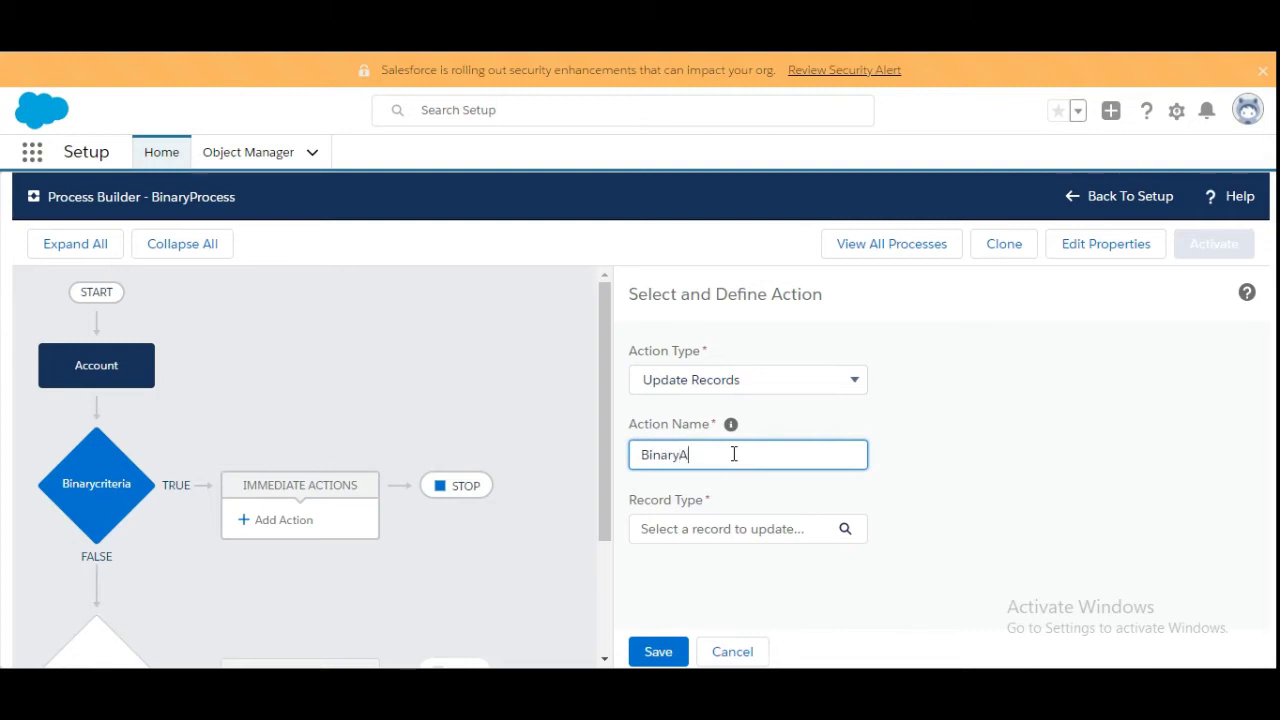
type("ctions")
key("ctrl+a")
left_click(780, 540)
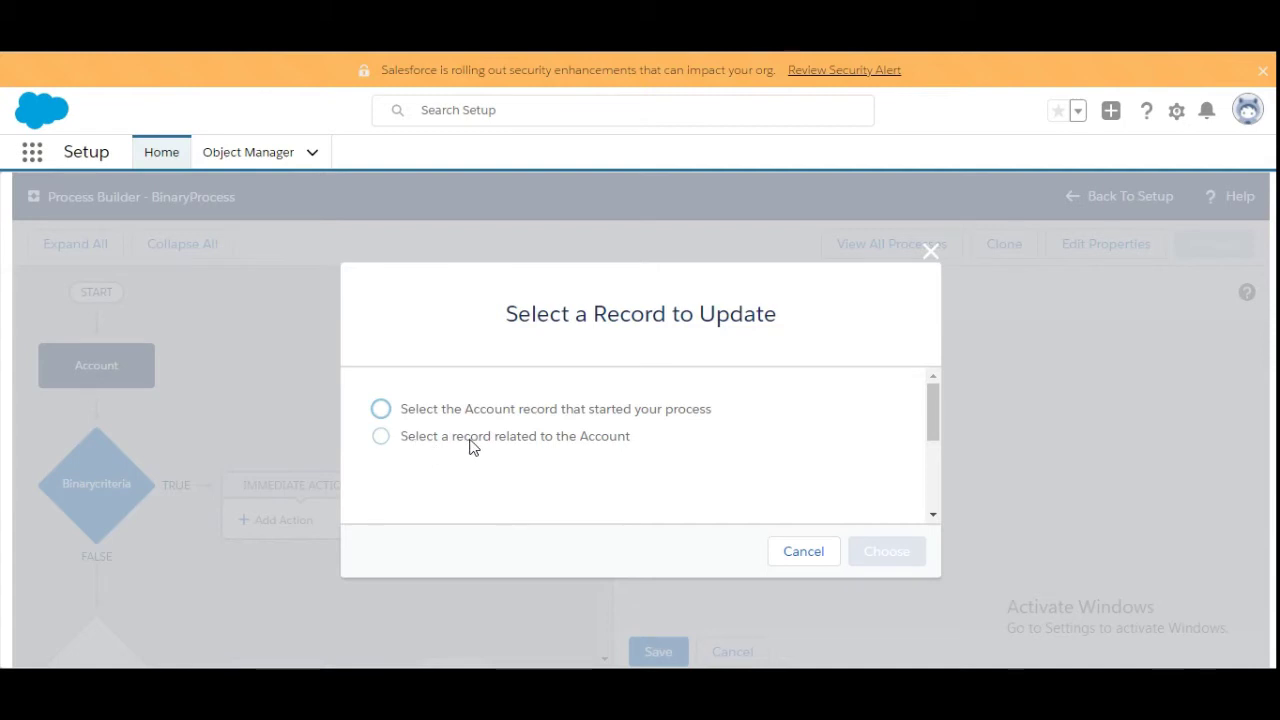
Step: Point the action at the Account's related Contacts ([Account].Contacts)
left_click(382, 437)
mouse_move(927, 416)
left_mouse_down()
mouse_move(929, 445)
mouse_move(929, 422)
left_mouse_up()
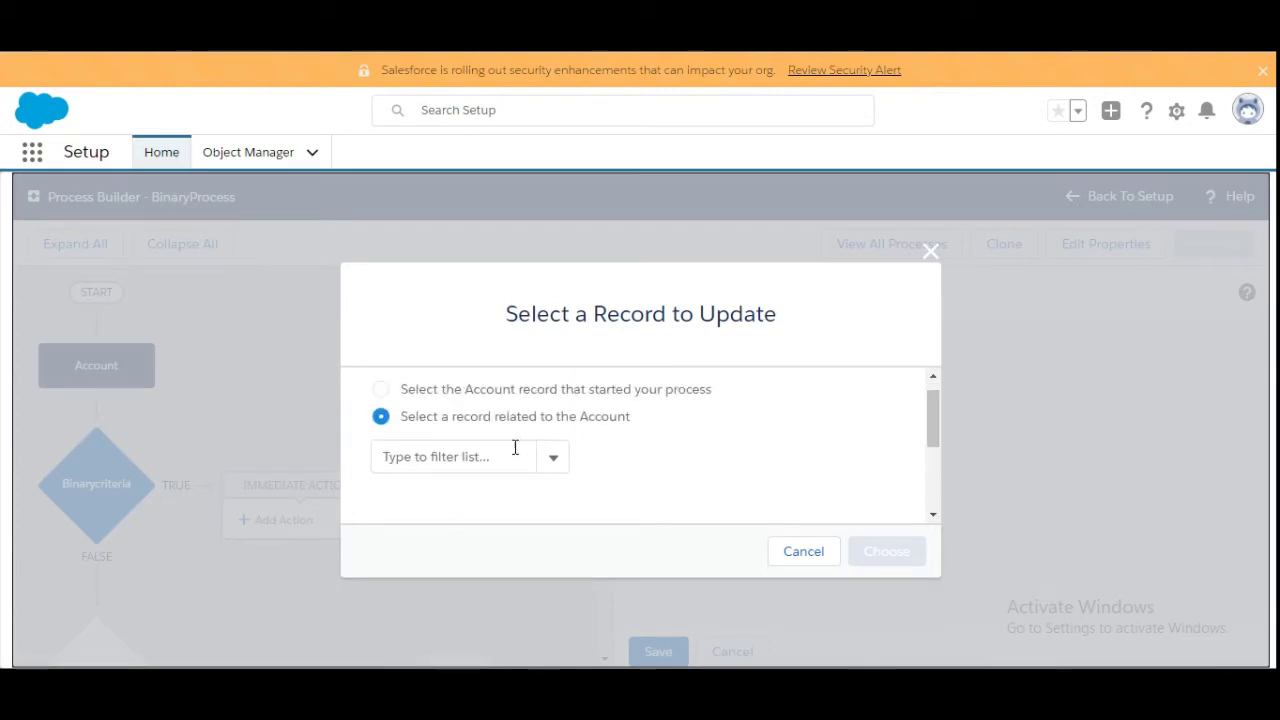
left_click(470, 456)
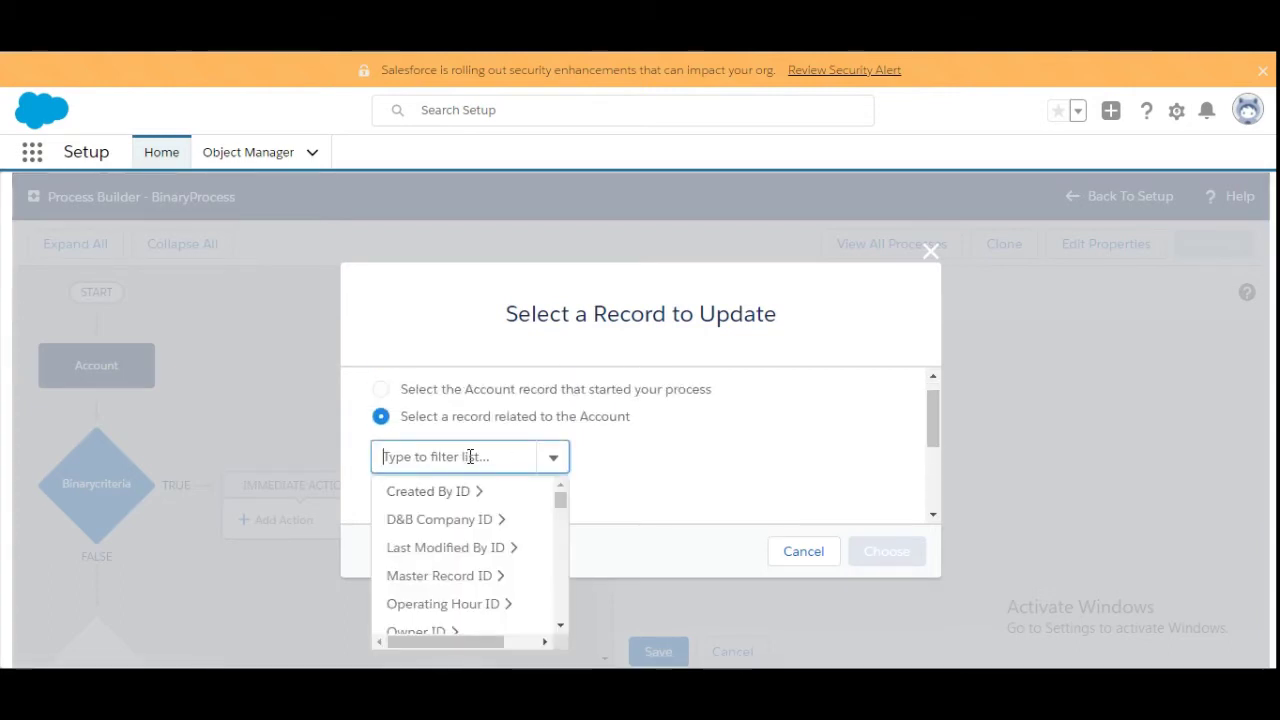
type("cont")
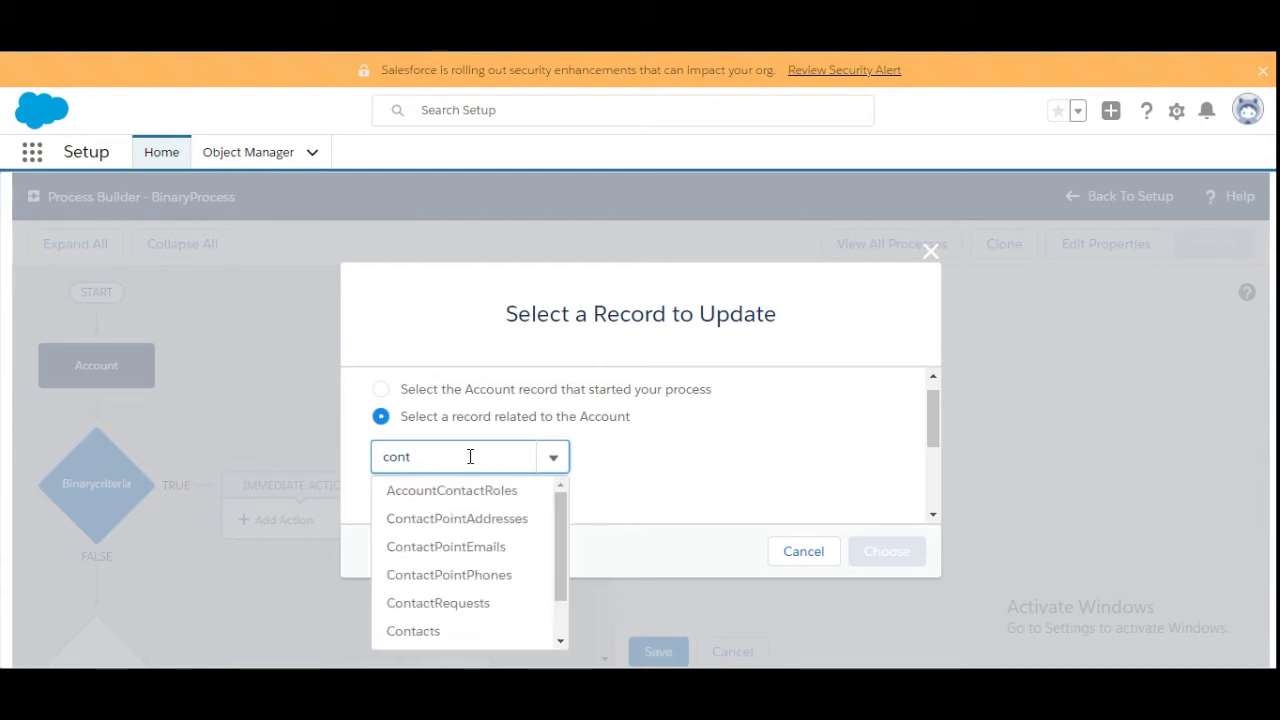
left_click_drag(561, 550, 561, 610)
left_click(394, 585)
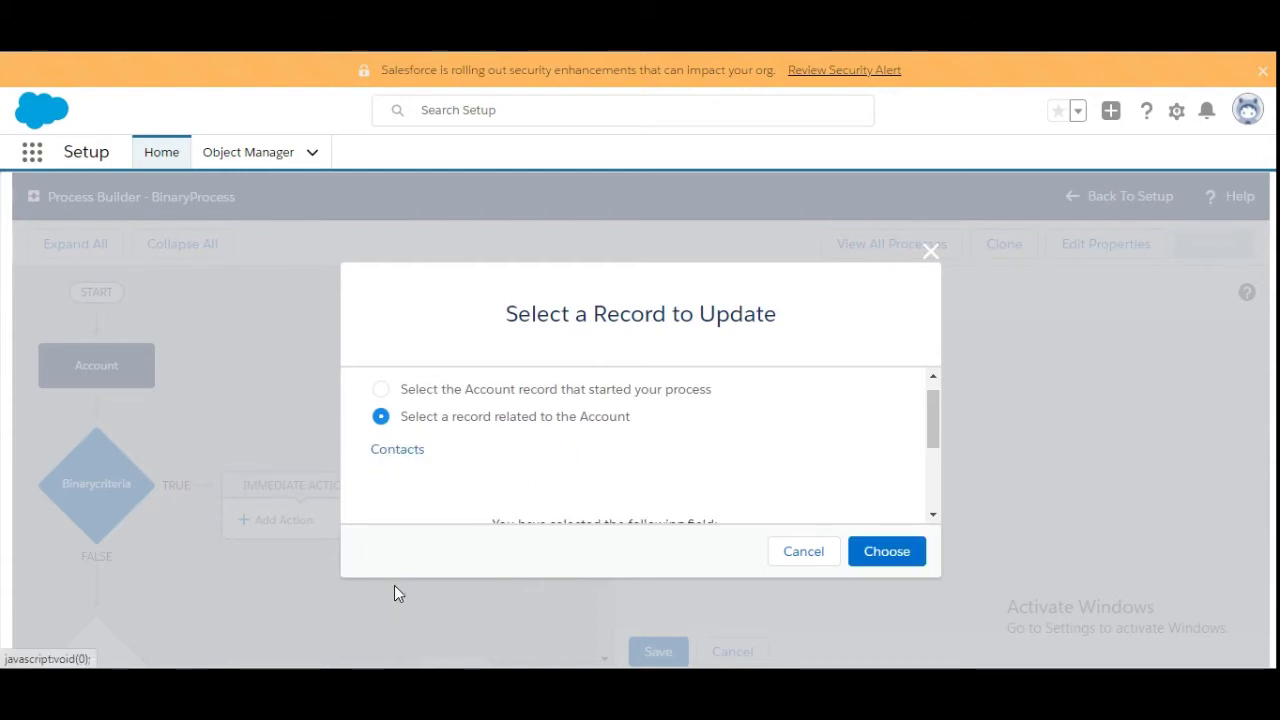
left_click(877, 563)
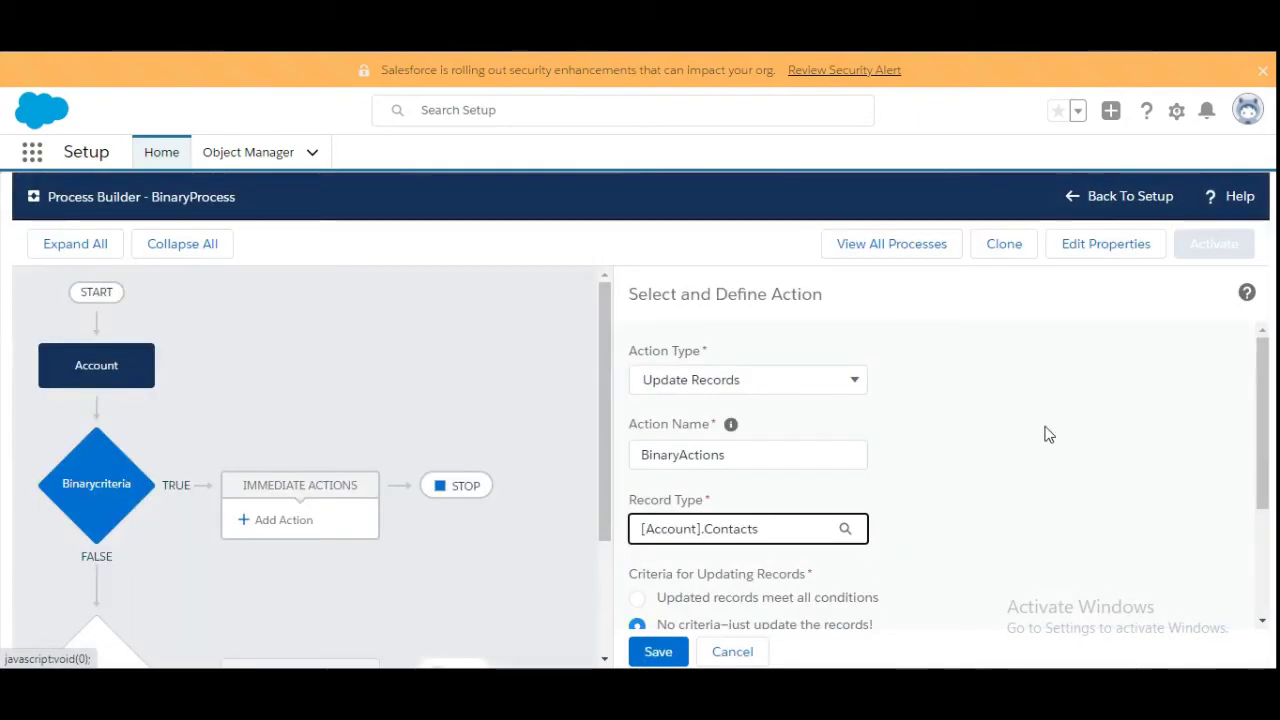
Step: Check the required mailing fields on Trailhead and set the first field row to Mailing Street
left_click(762, 541)
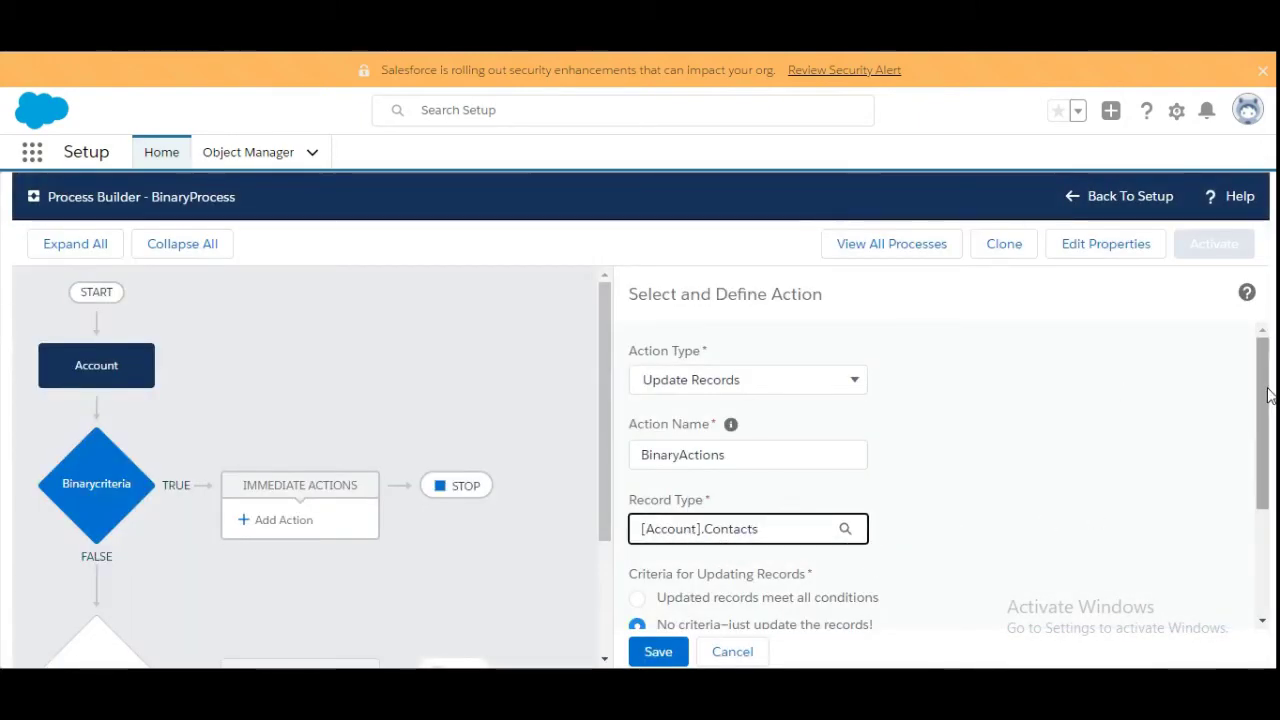
scroll(1265, 395, "down", 2)
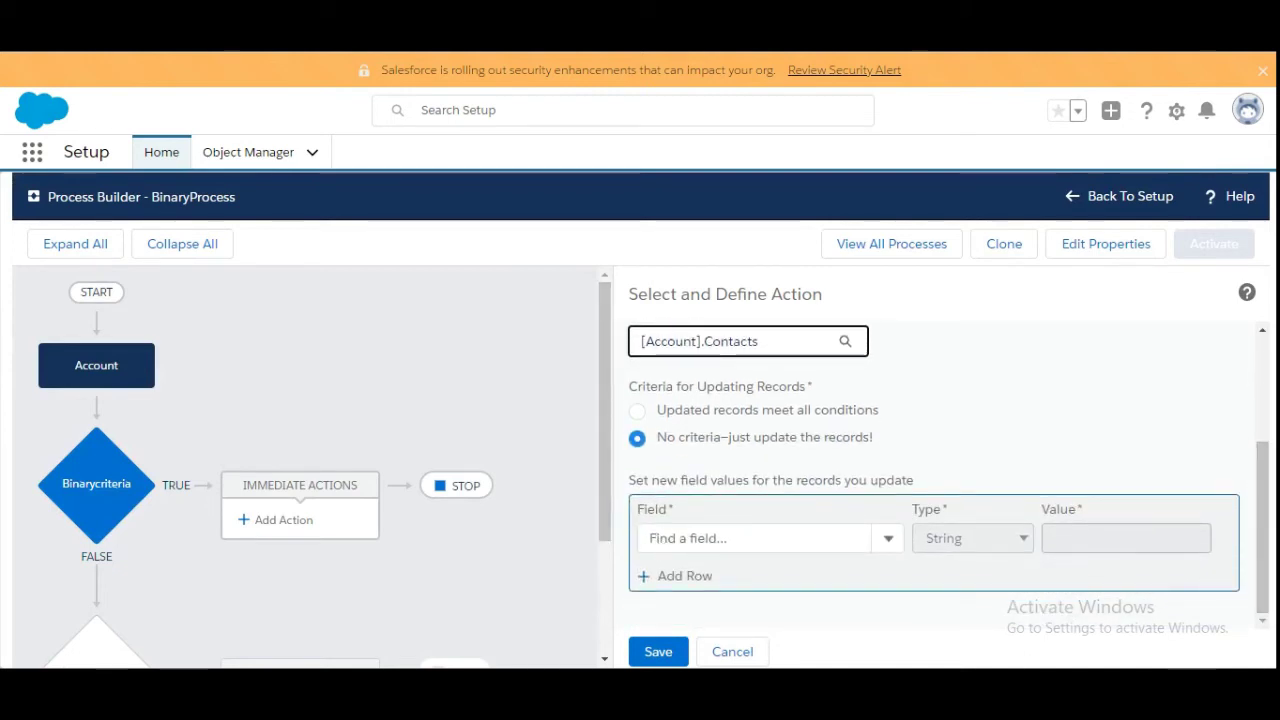
key("ctrl+Tab")
left_click_drag(783, 424, 868, 428)
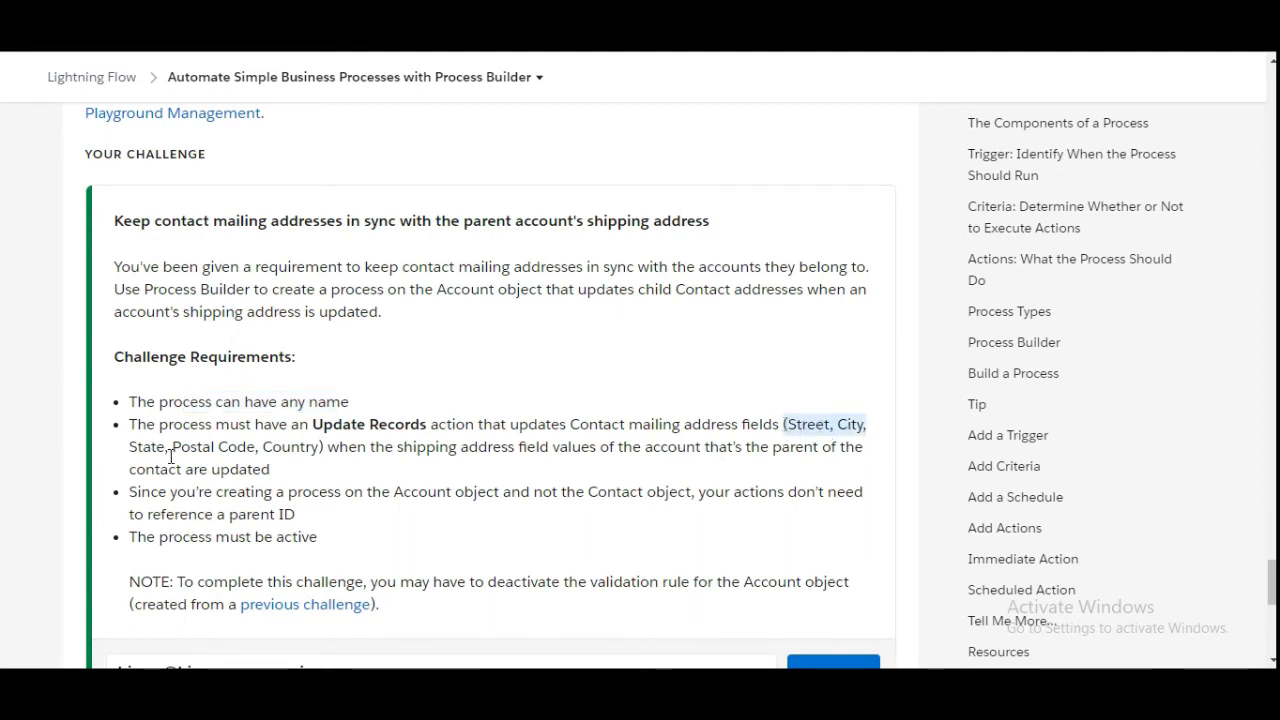
key("ctrl+Tab")
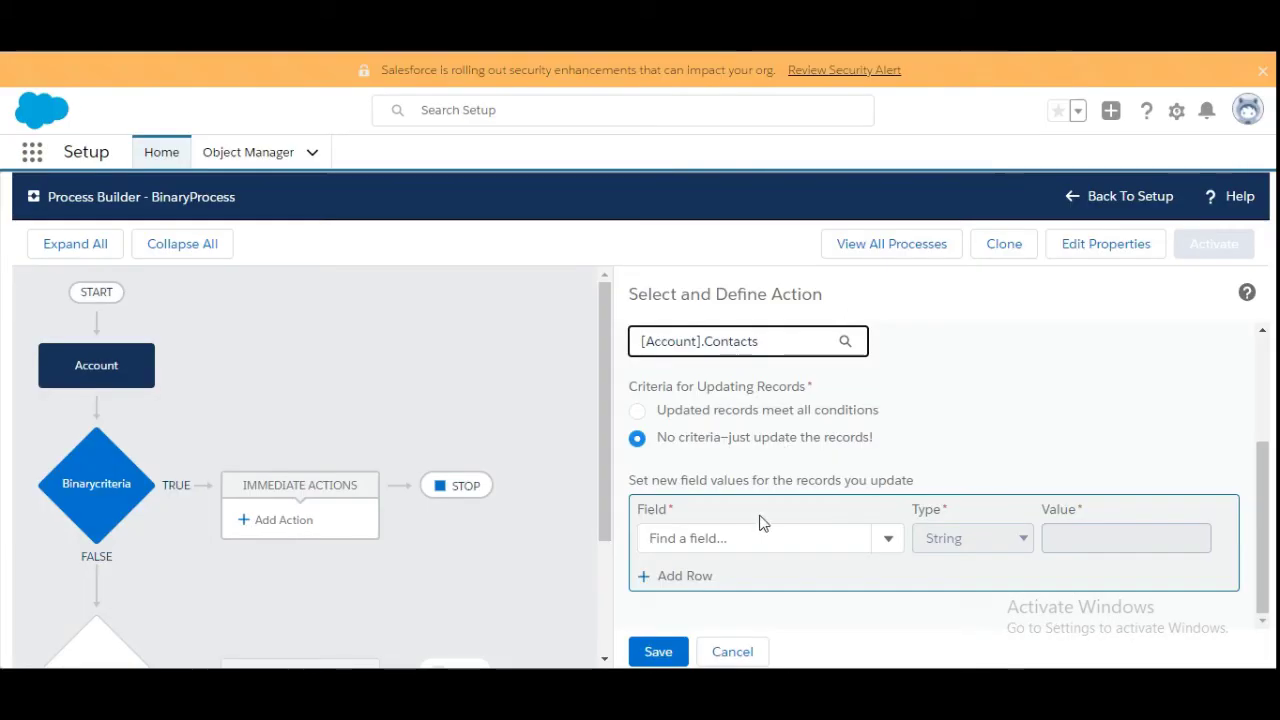
left_click(767, 537)
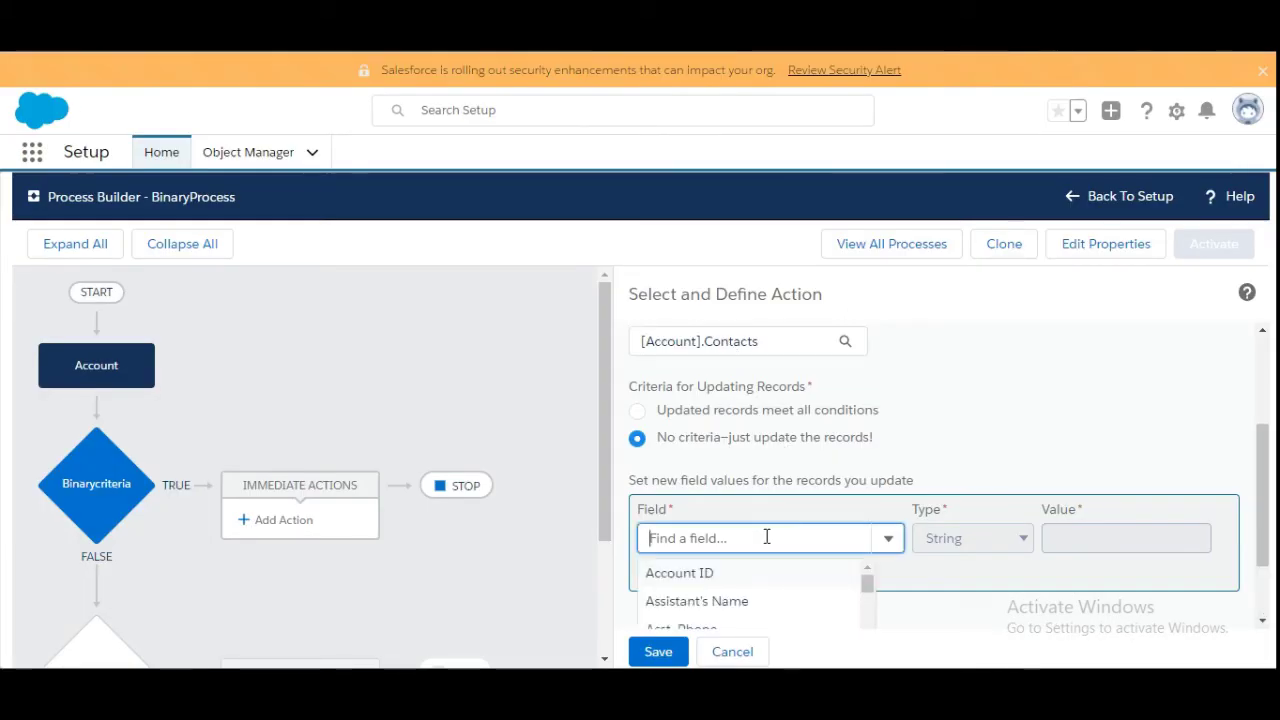
type("street")
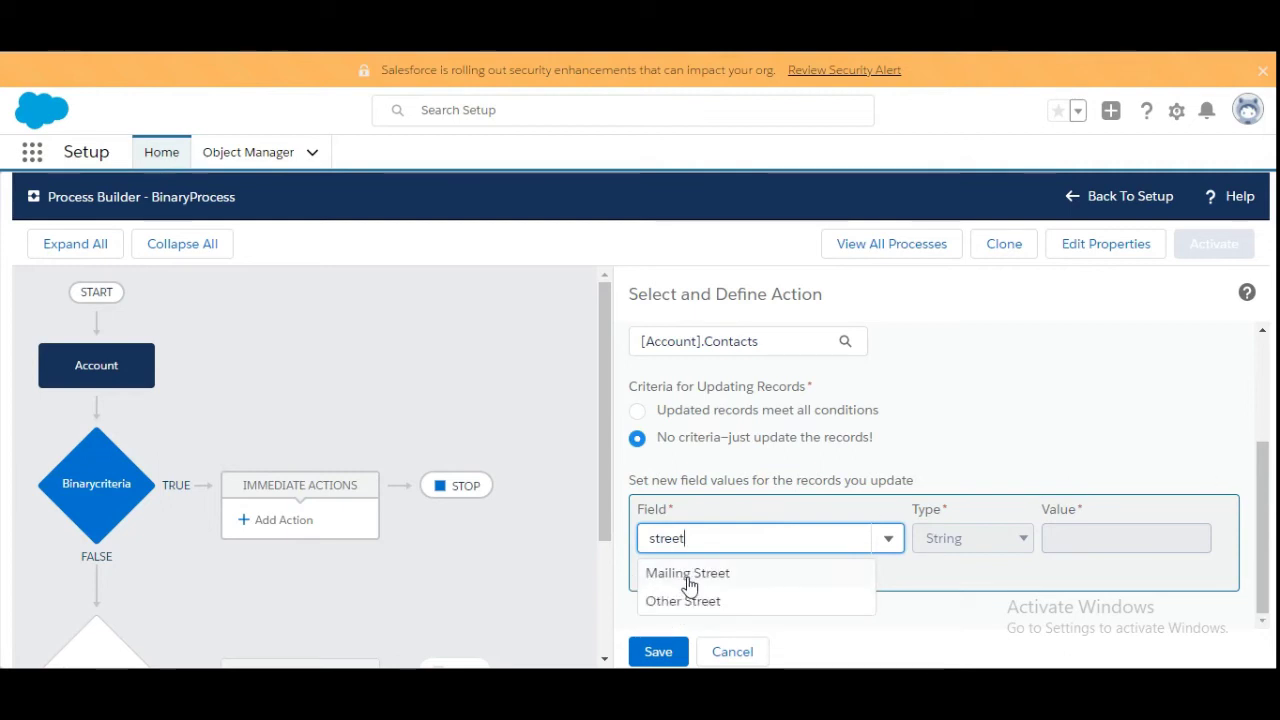
left_click(660, 578)
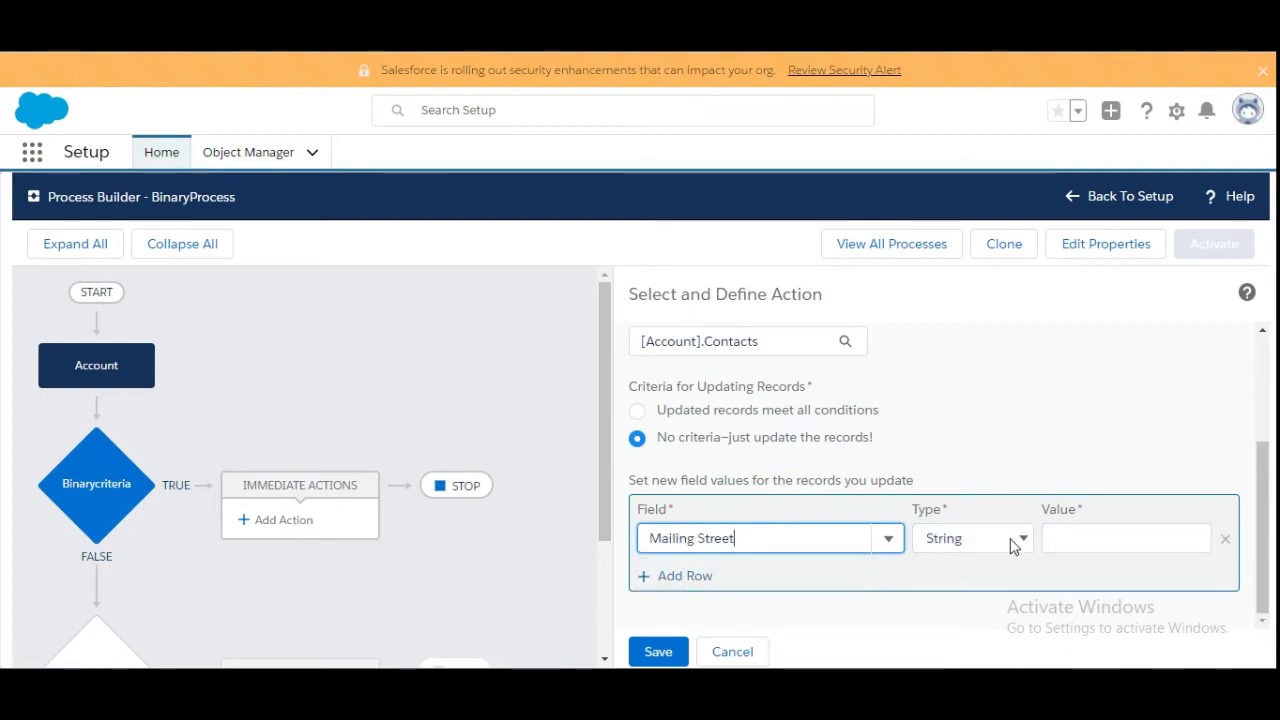
Step: Add four more field rows and set the second row to Mailing City
left_click(697, 577)
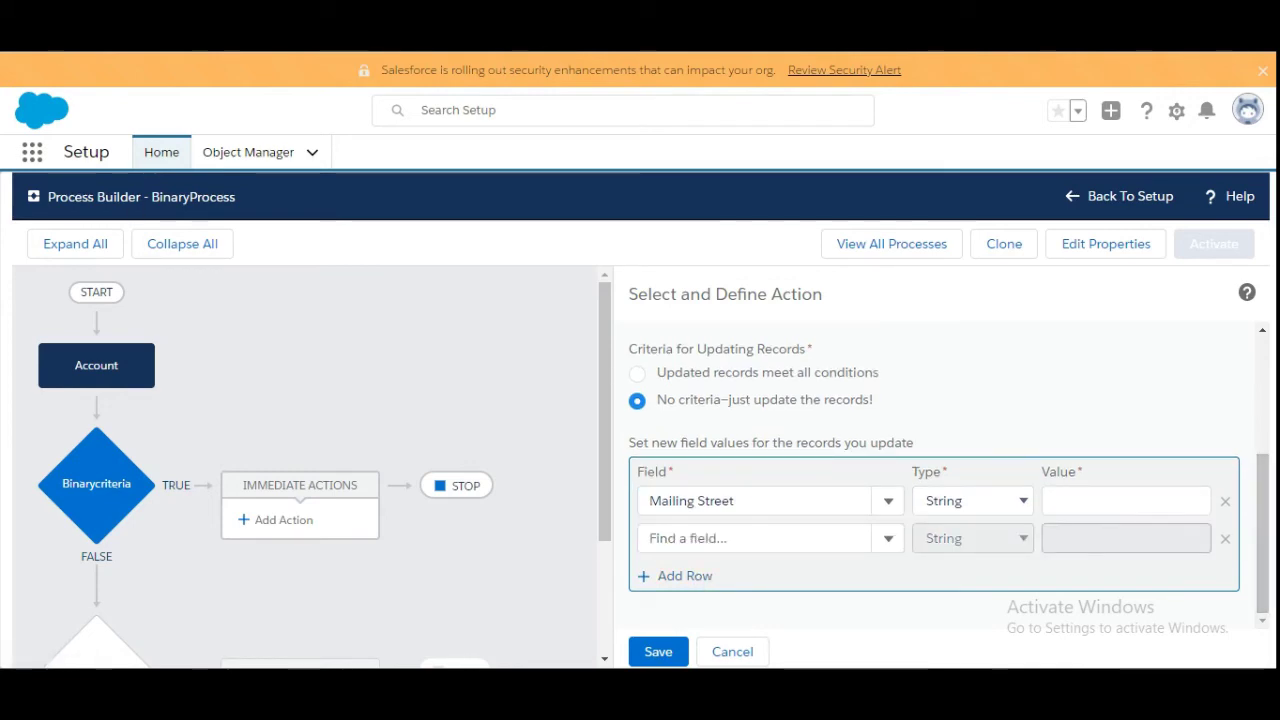
key("ctrl+Tab")
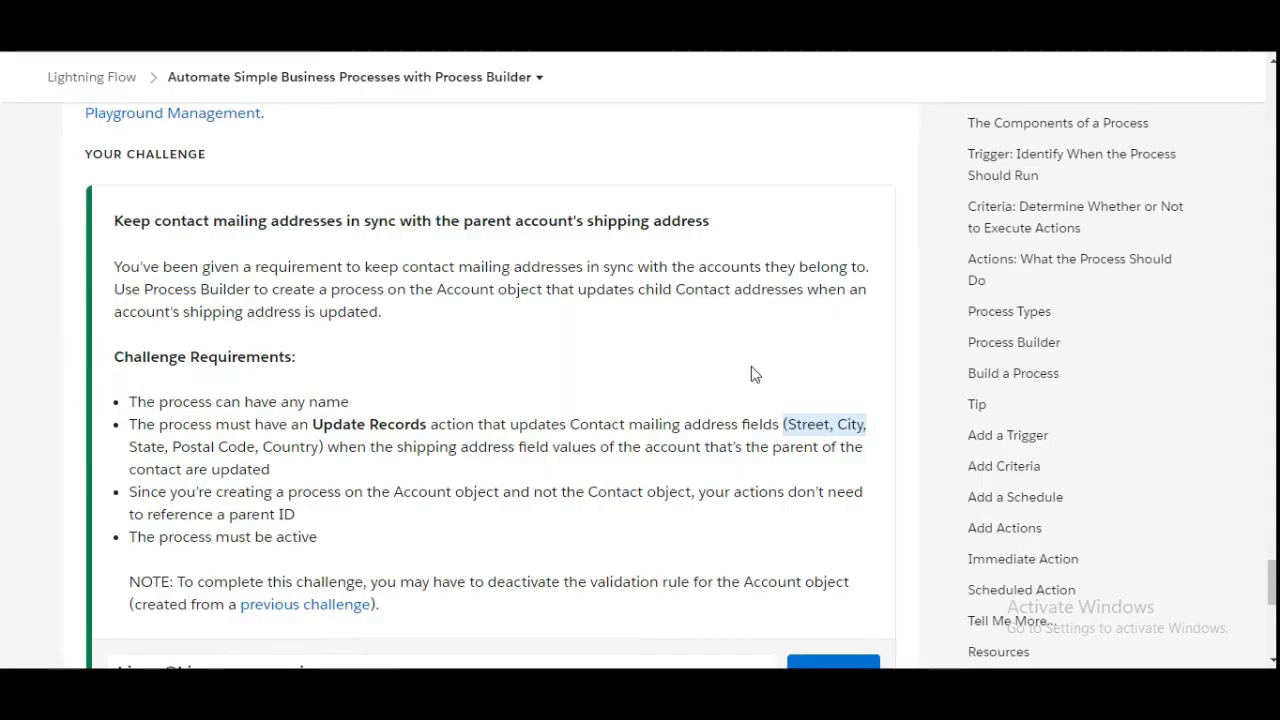
key("ctrl+shift+Tab")
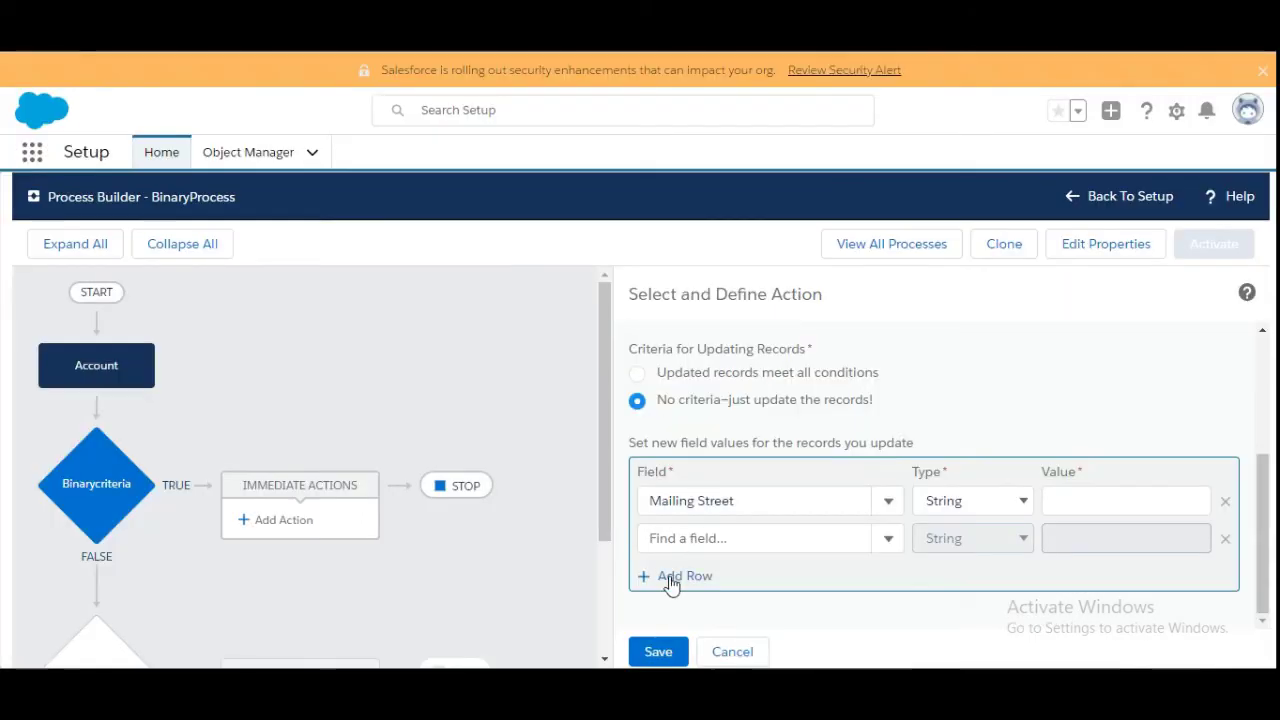
left_click(672, 578)
left_click(672, 578)
left_click(672, 578)
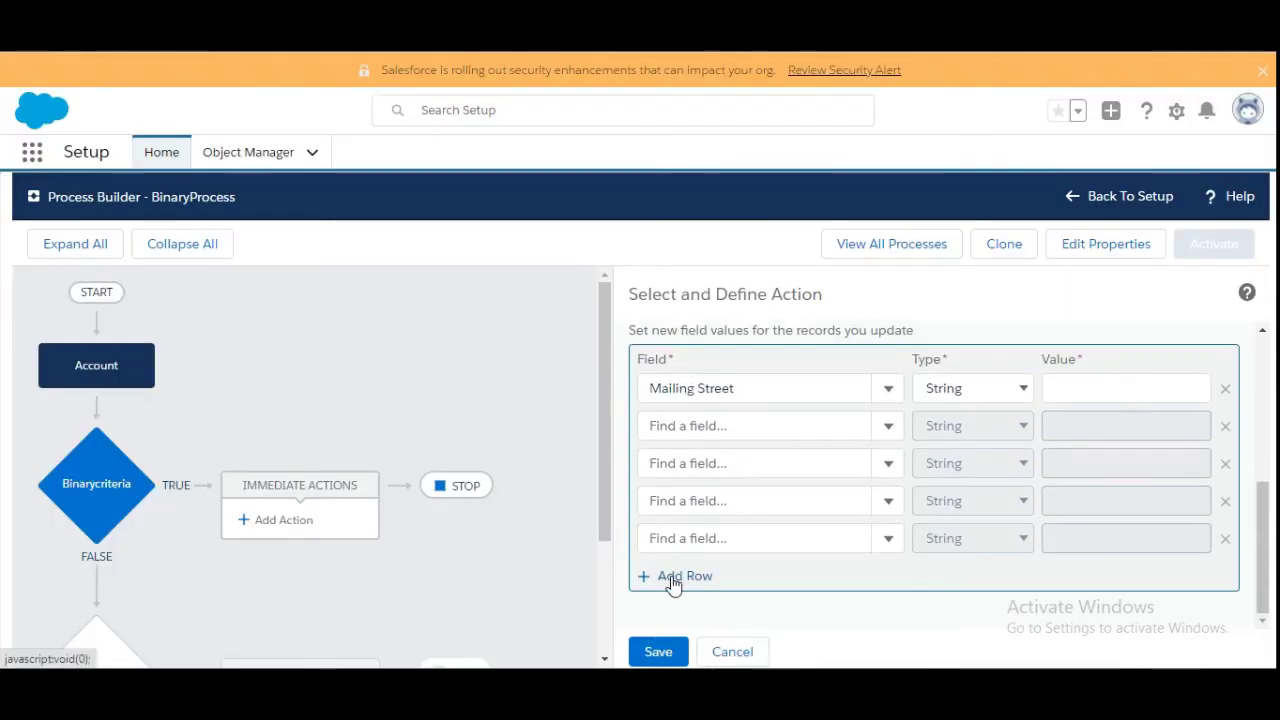
left_click(754, 429)
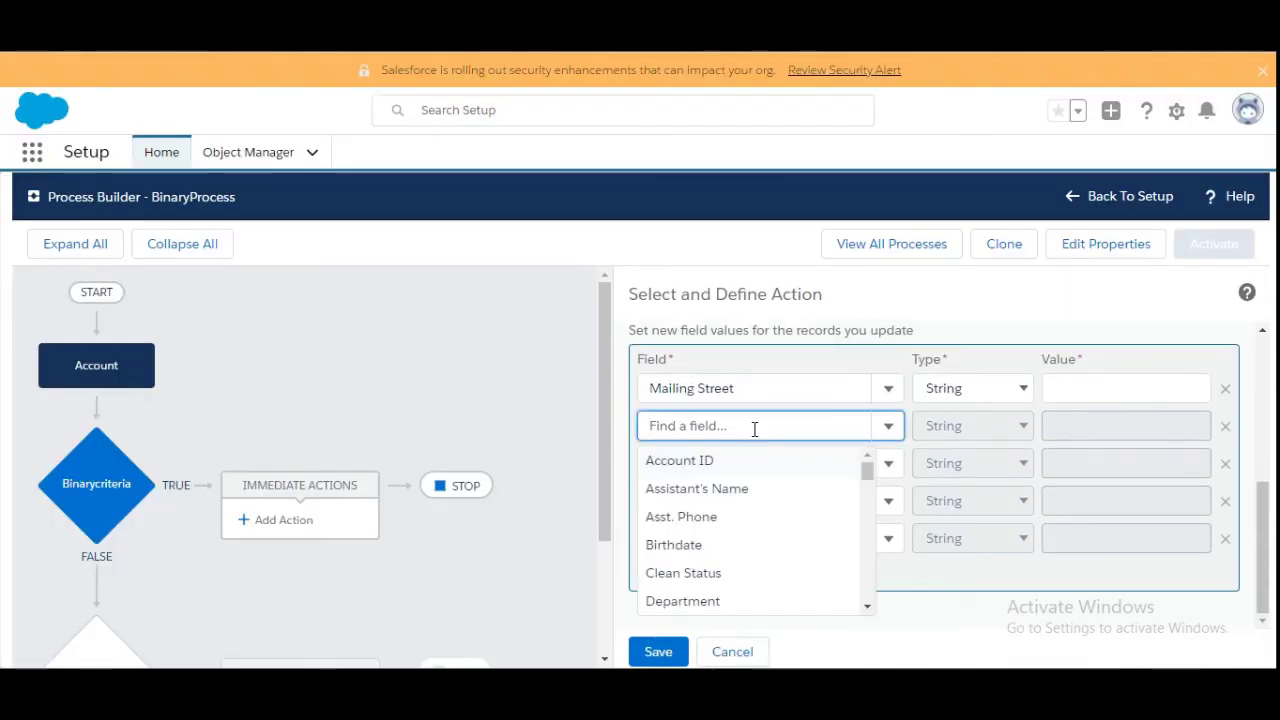
type("city")
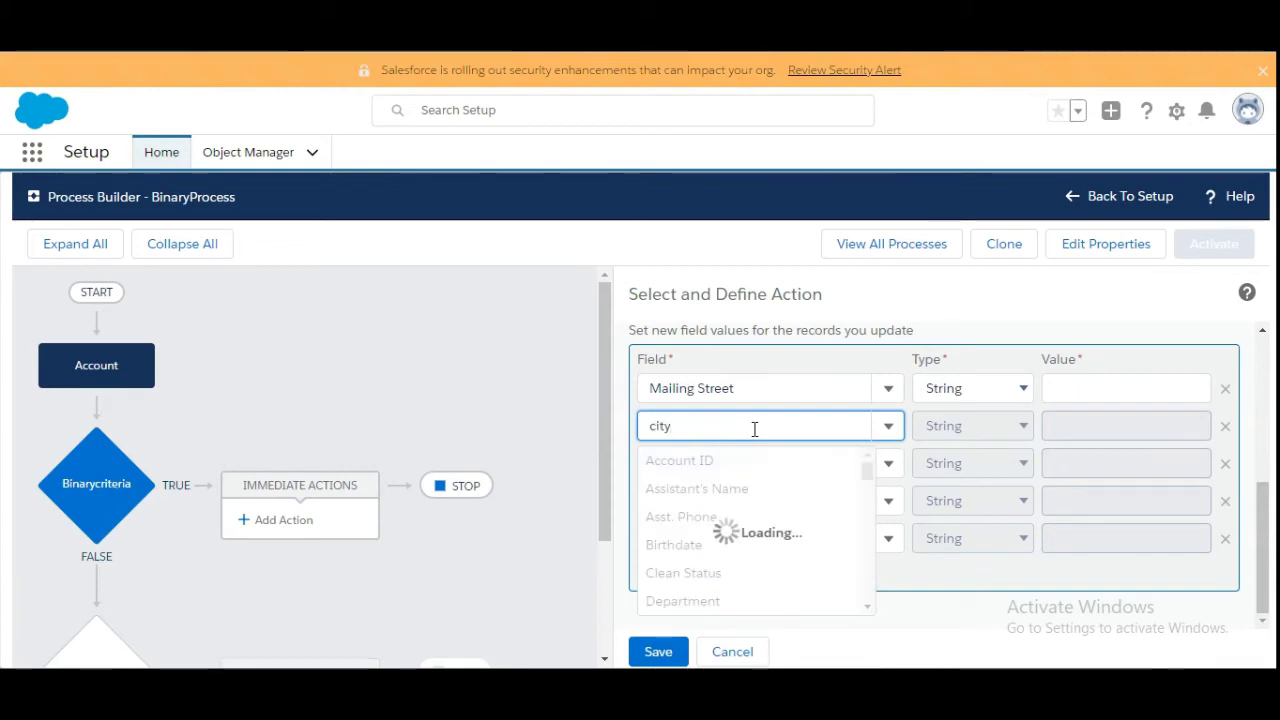
left_click(685, 466)
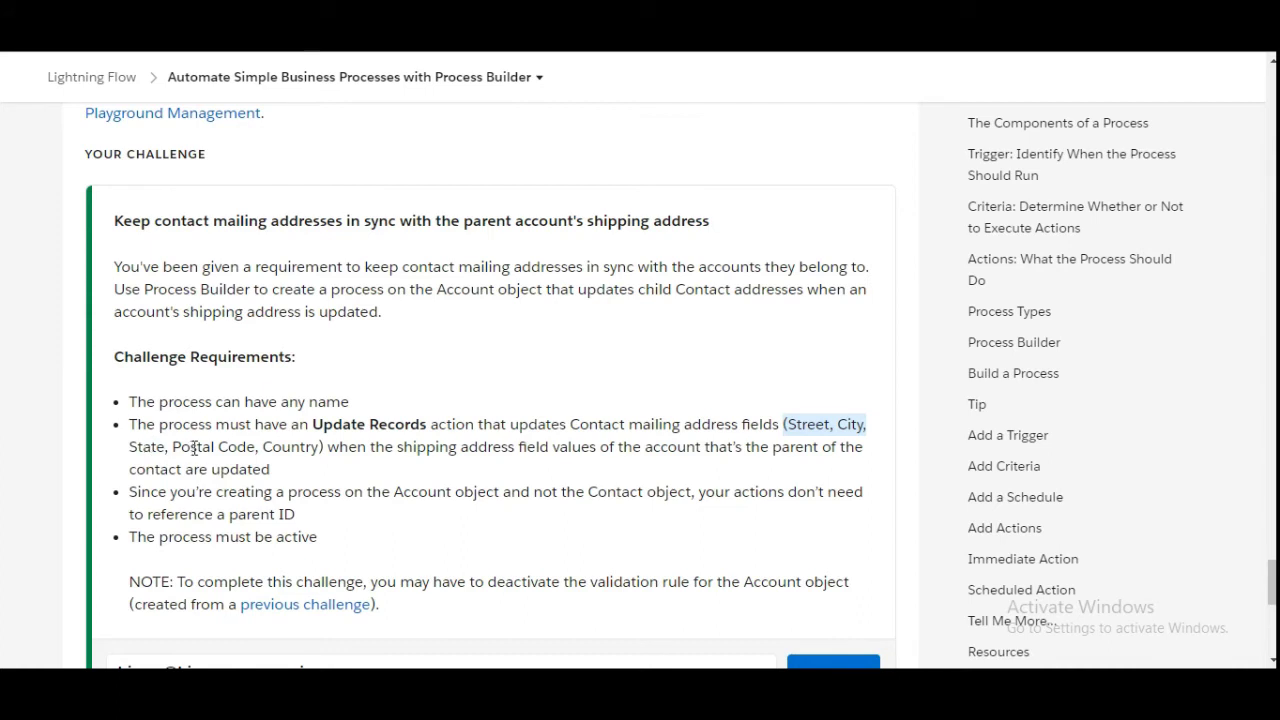
key("alt+Tab")
left_click(688, 430)
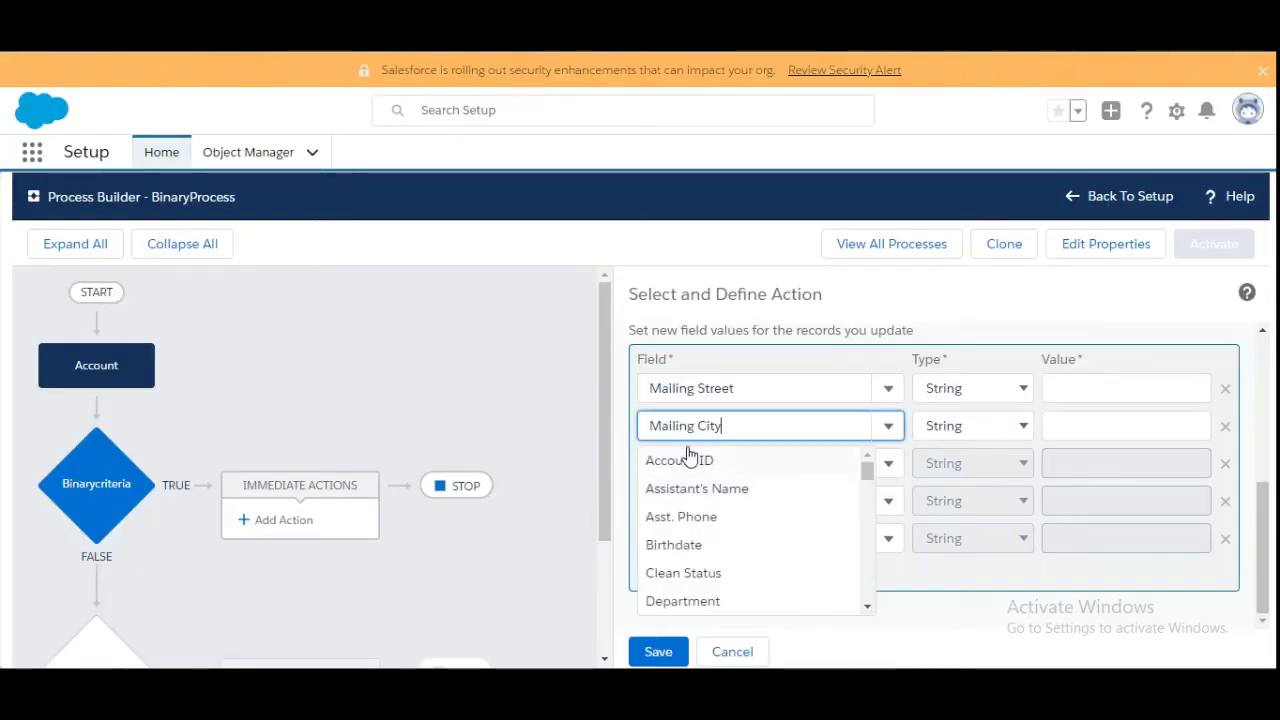
left_click(912, 488)
Step: Set the remaining rows to Mailing State/Province, Mailing Zip/Postal Code and Mailing Country
left_click(775, 460)
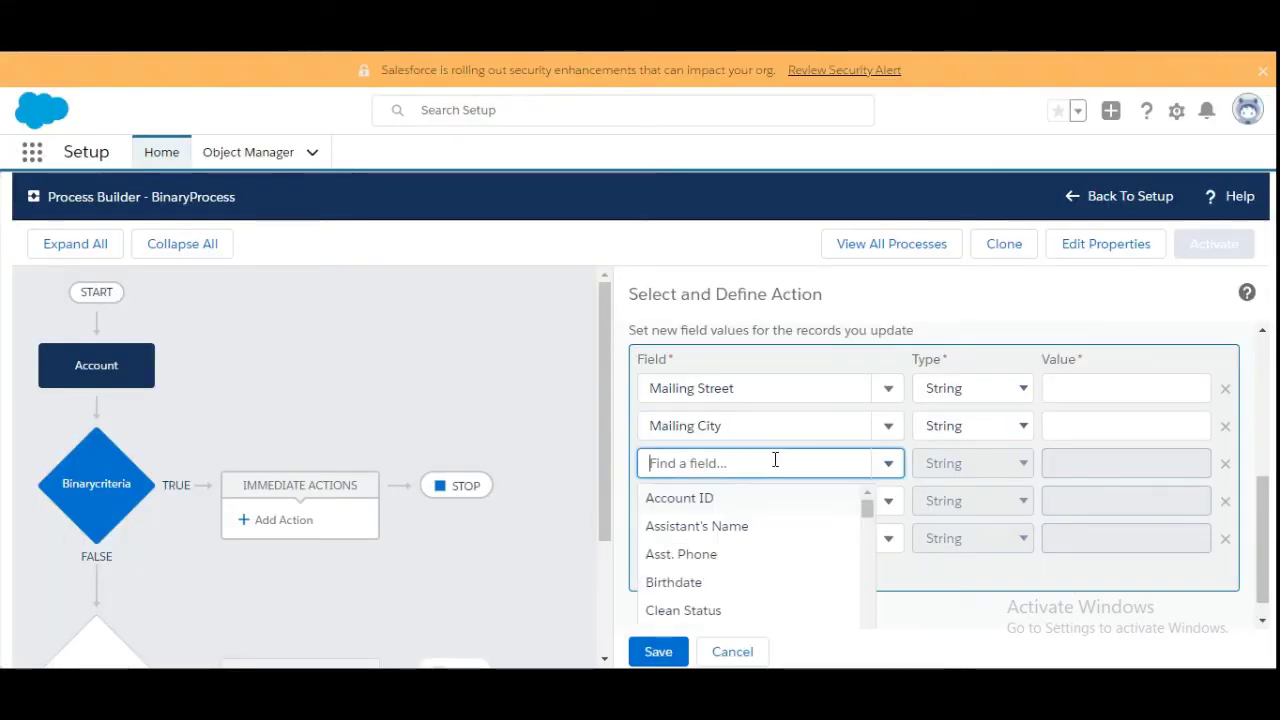
type("star")
key("BackSpace")
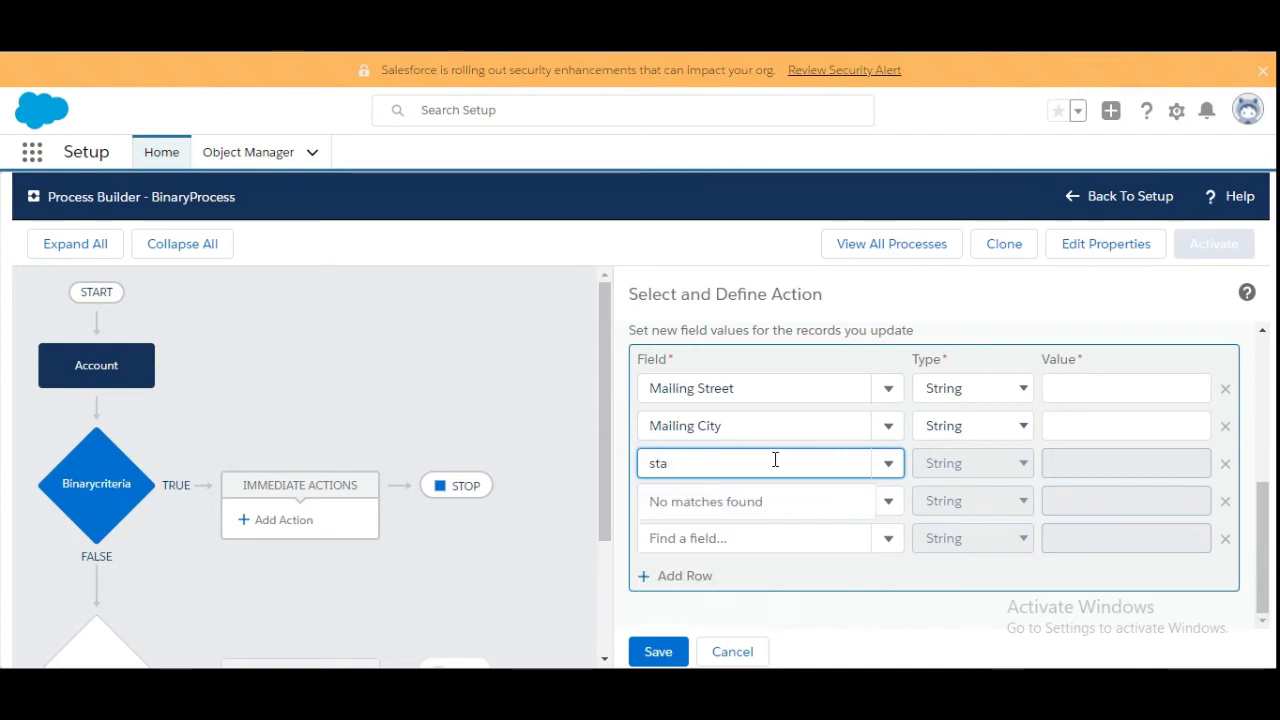
type("te")
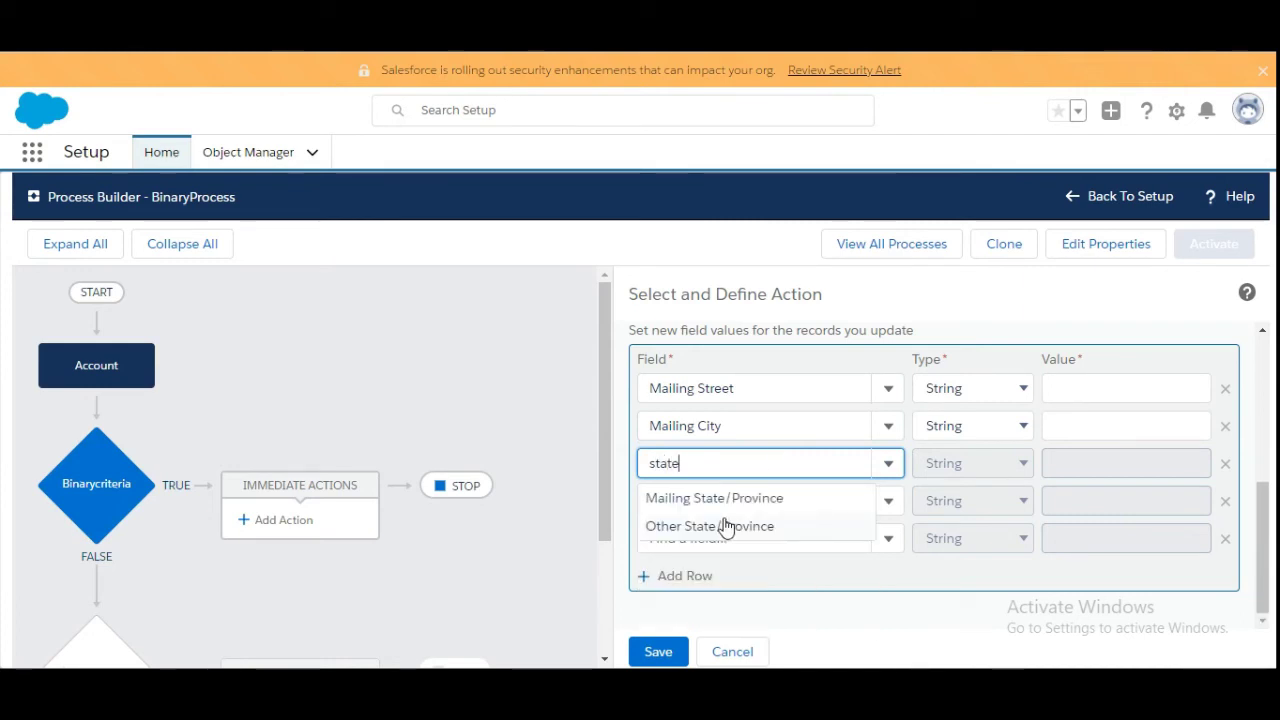
left_click(724, 498)
left_click(725, 497)
type("posta")
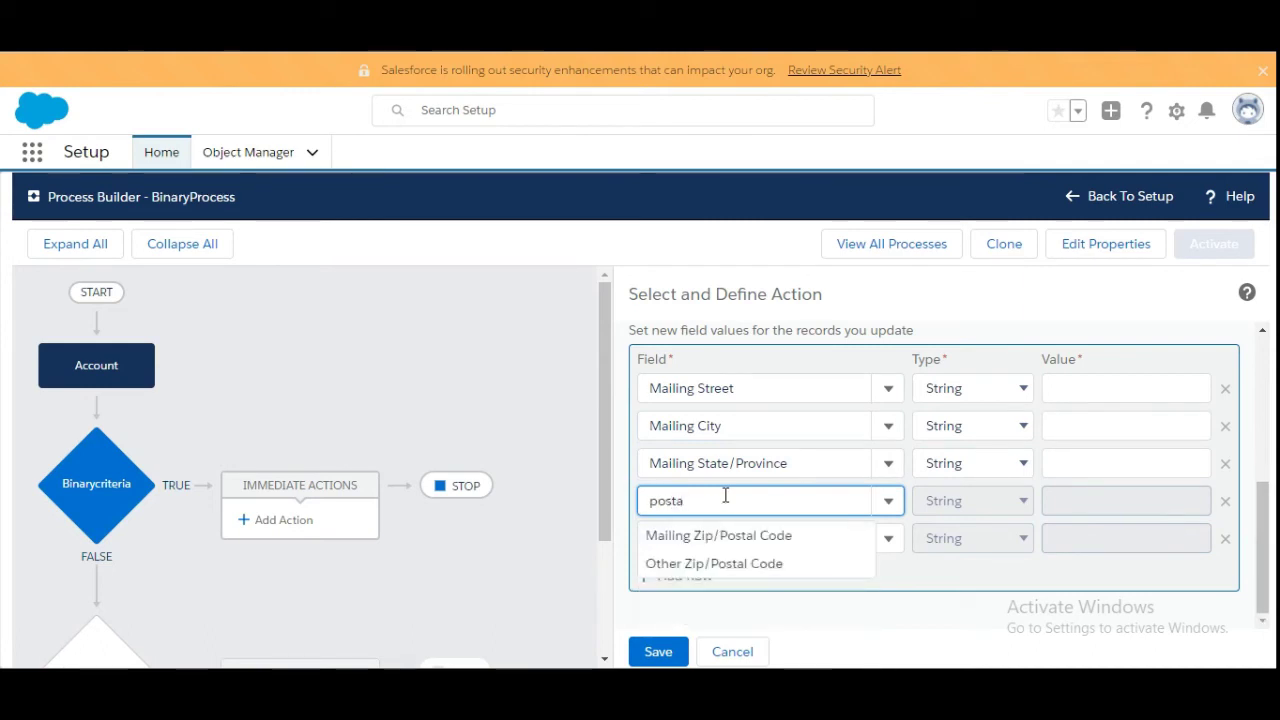
left_click(731, 540)
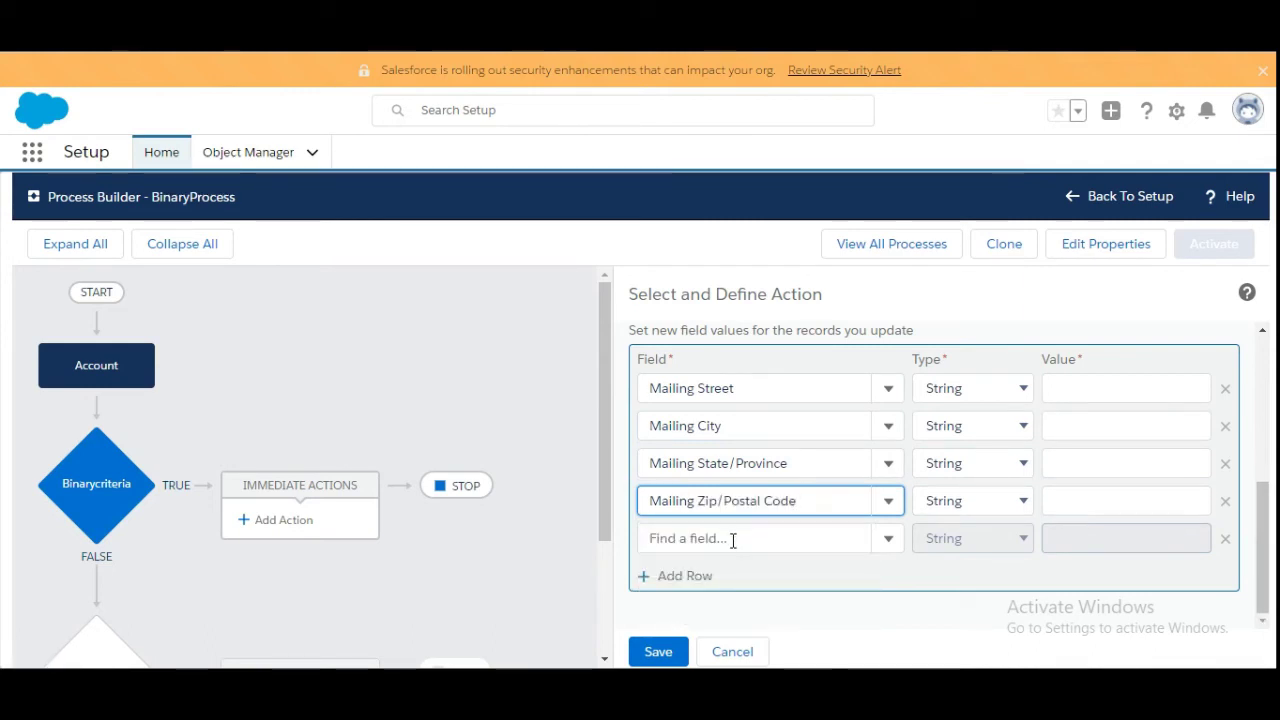
left_click(733, 540)
type("coun")
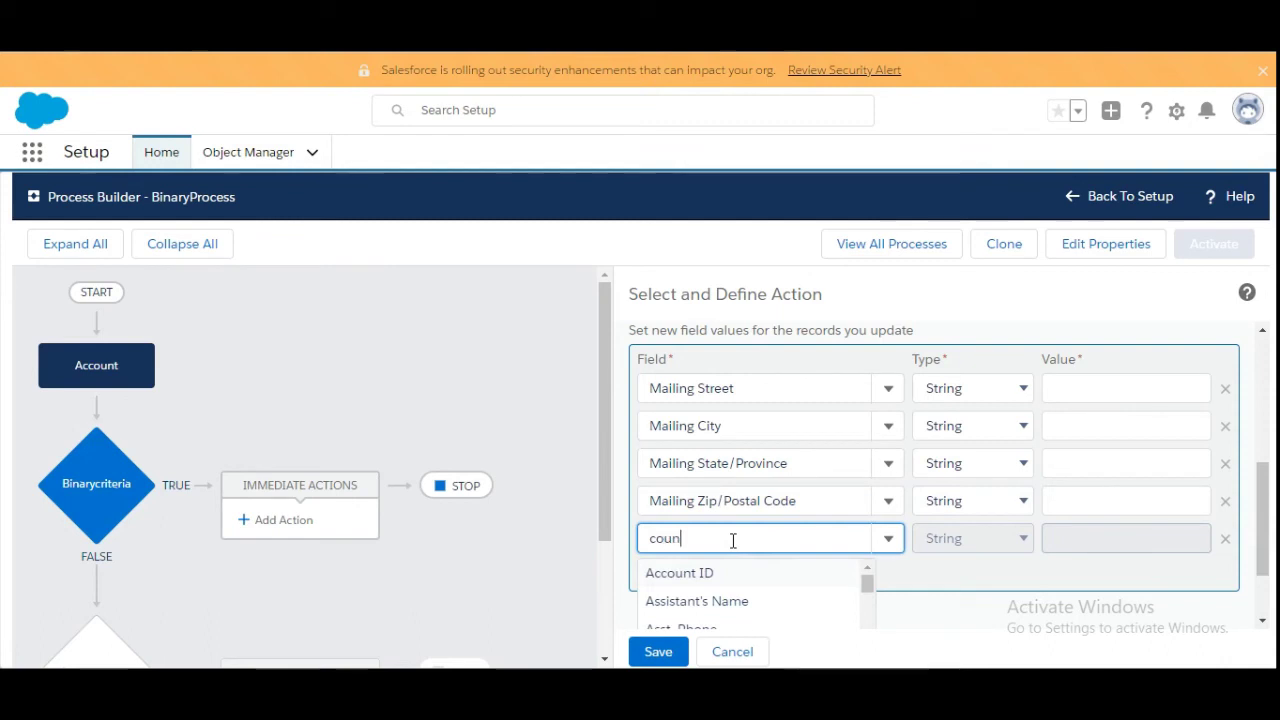
type("try")
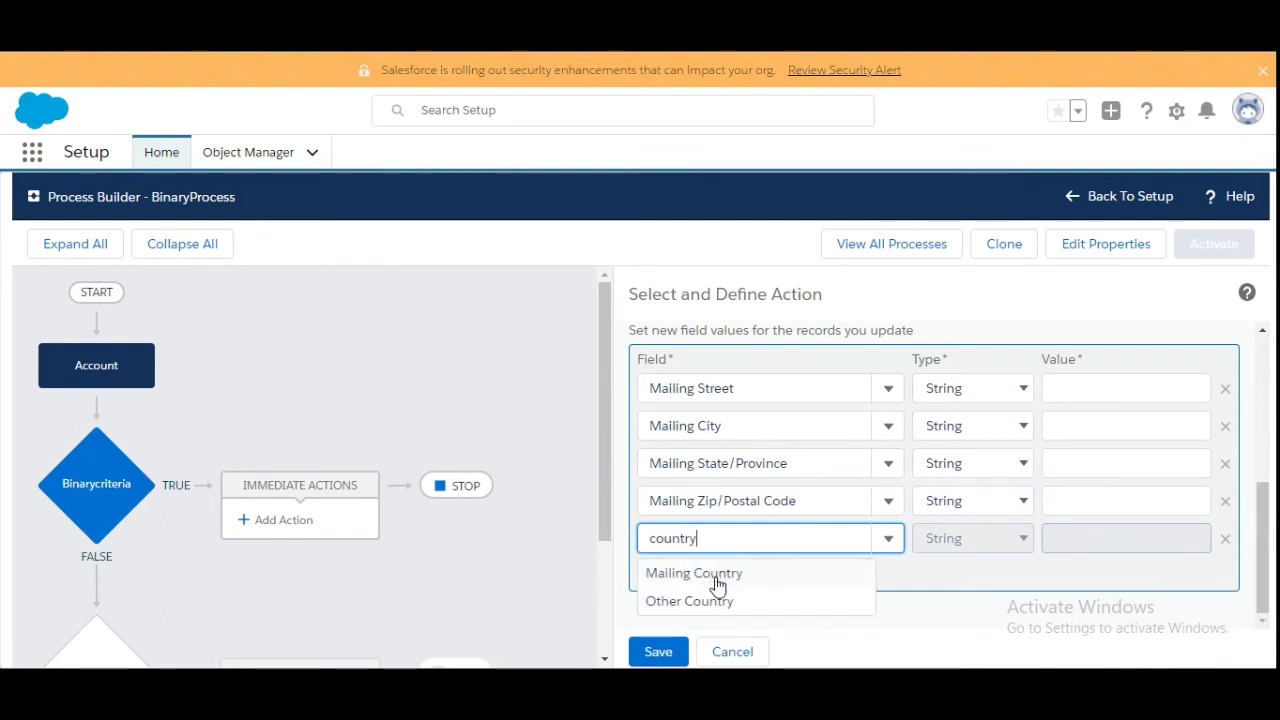
left_click(716, 585)
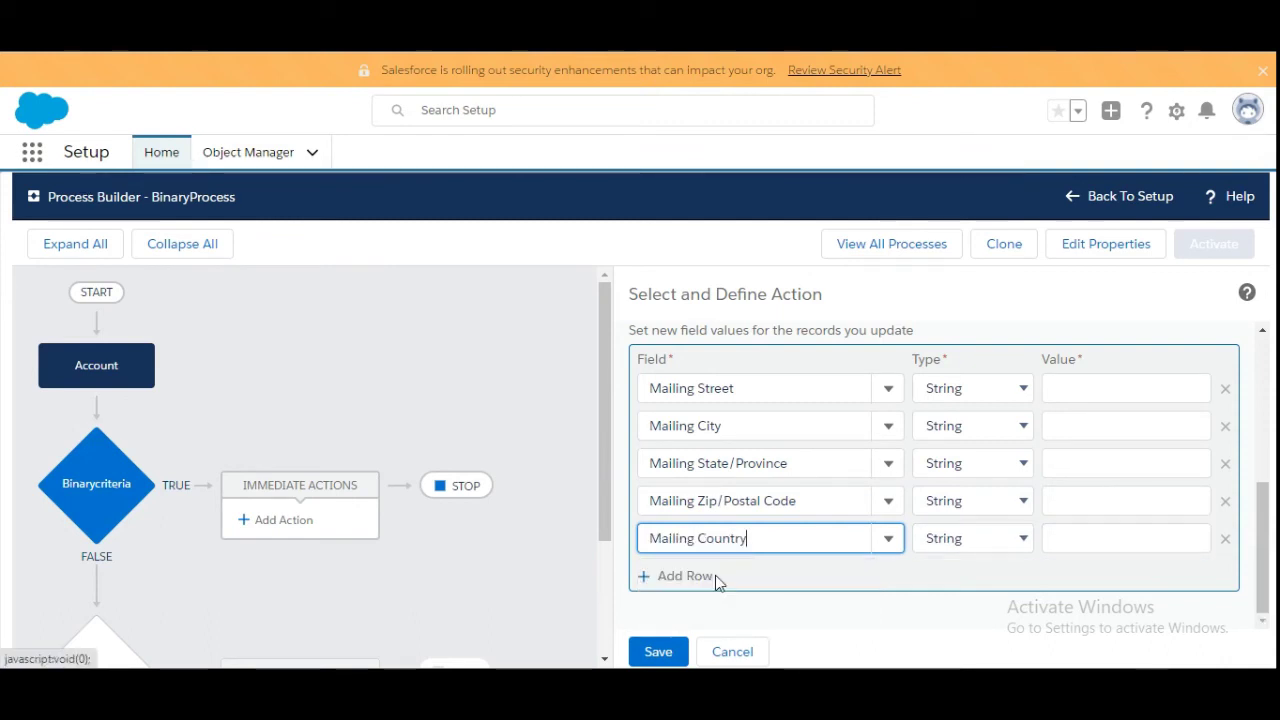
left_click(1022, 392)
Step: Change the Type of all five mailing rows to Field Reference
left_click(989, 432)
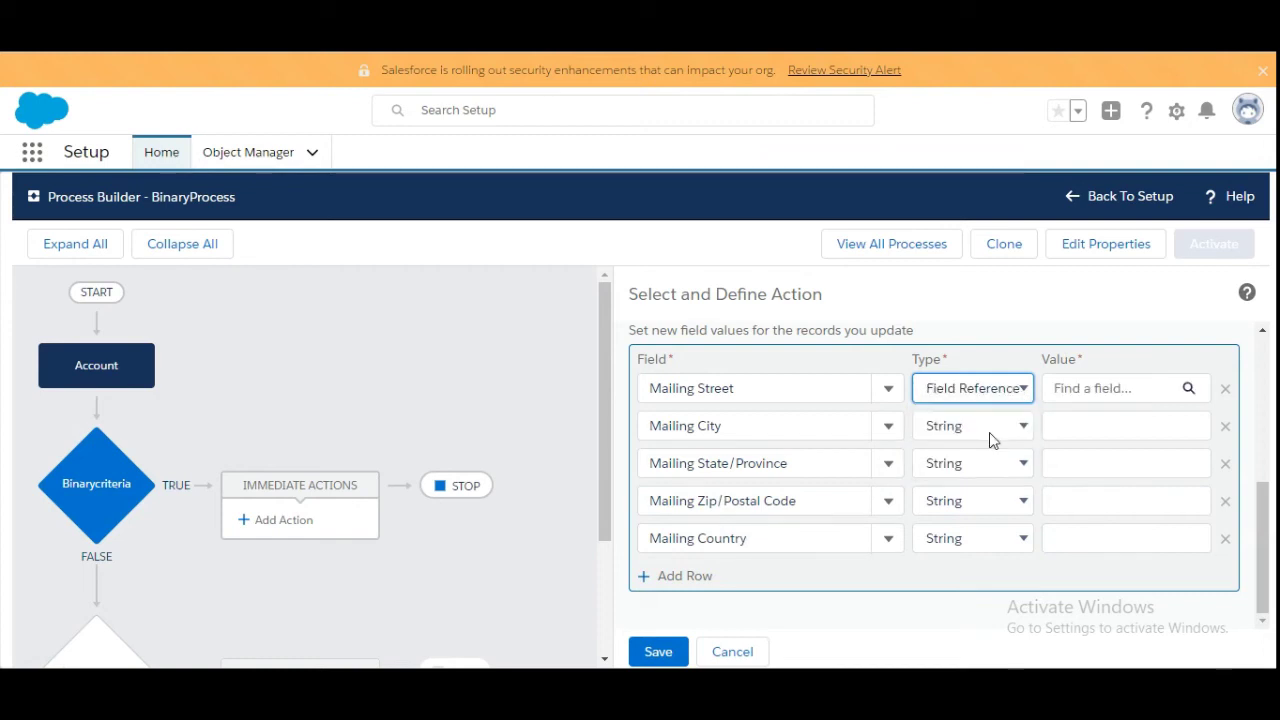
left_click(1000, 428)
left_click(997, 467)
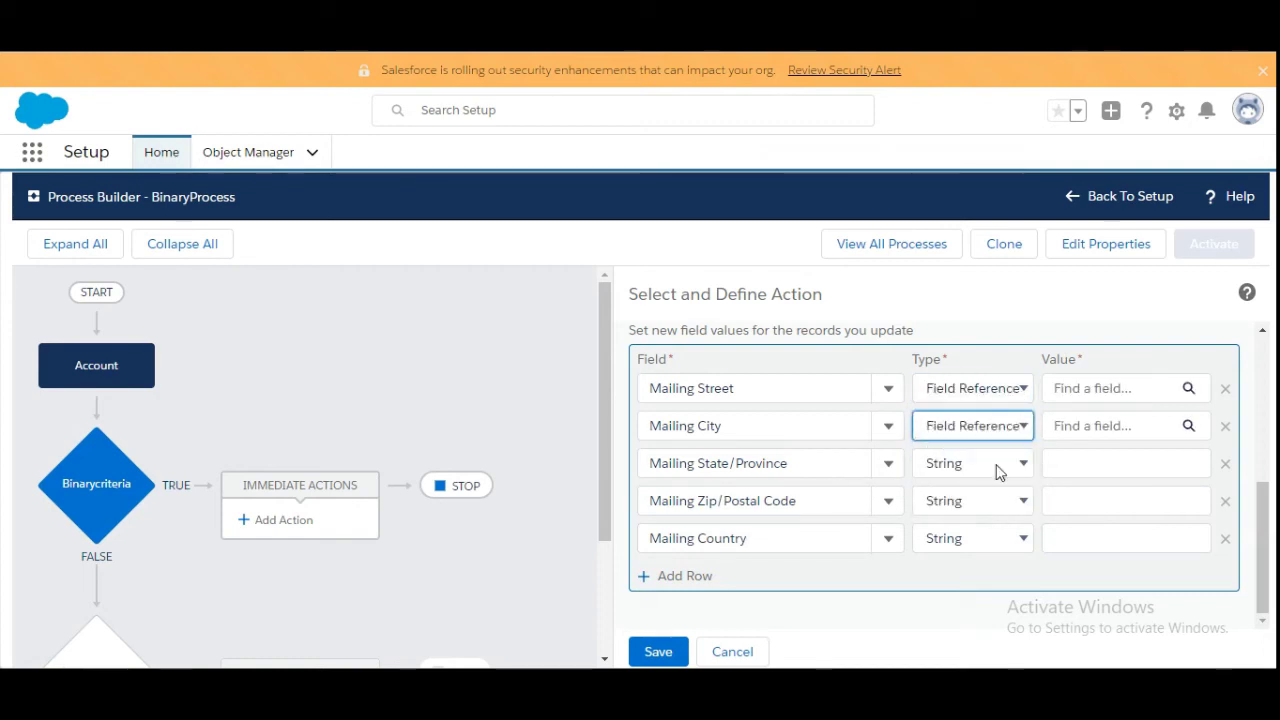
left_click(996, 466)
left_click(985, 505)
left_click(985, 505)
left_click(980, 544)
left_click(980, 539)
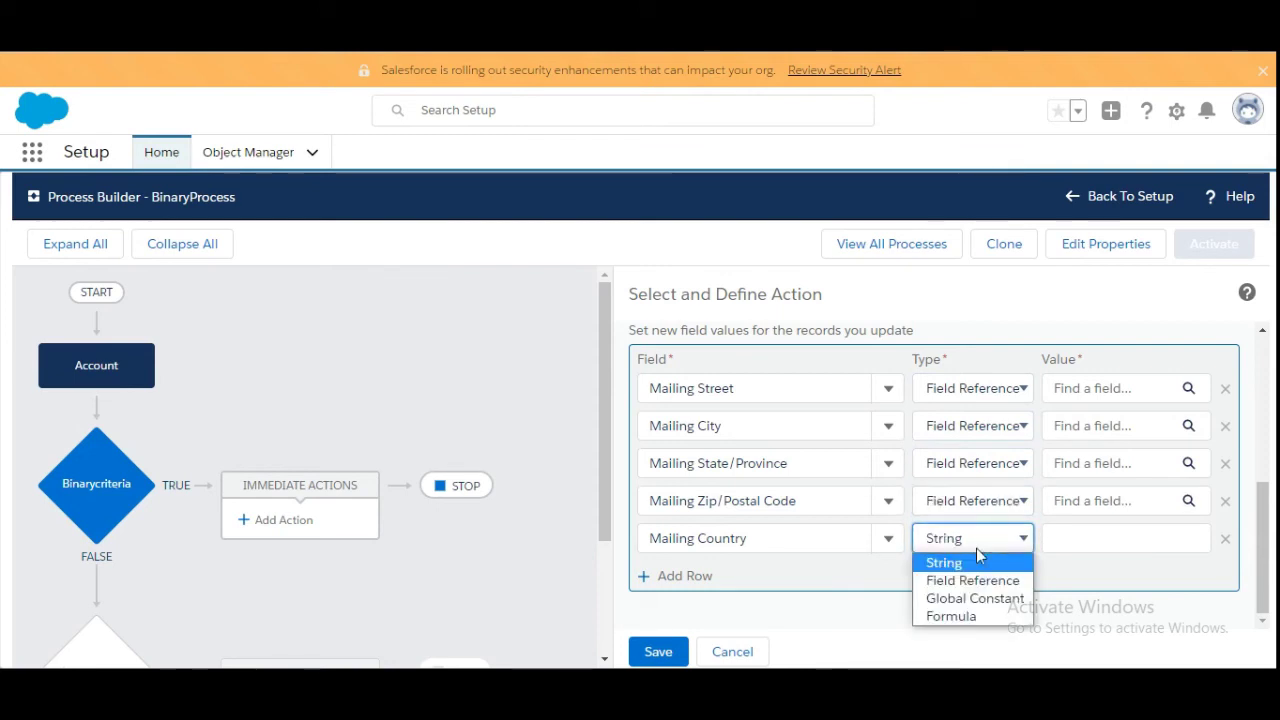
left_click(972, 580)
Step: Highlight the shipping address wording in the Trailhead requirements
key("ctrl+Tab")
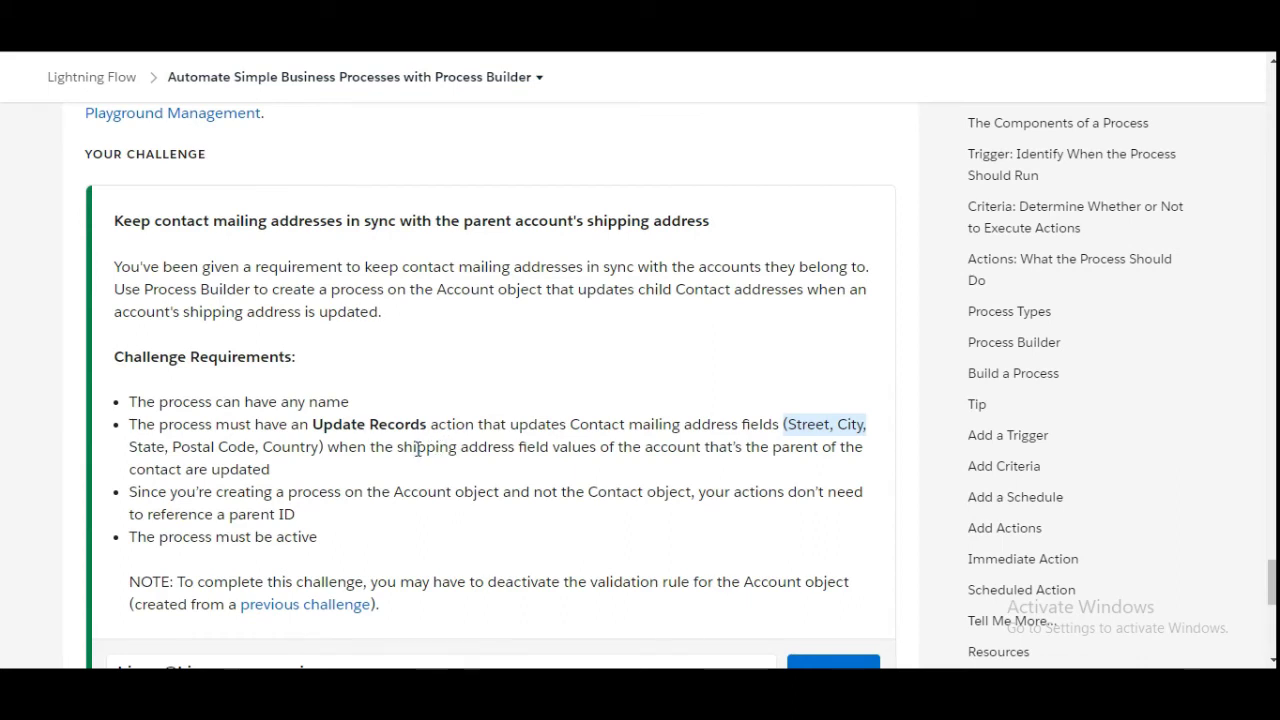
left_click_drag(414, 447, 489, 447)
key("ctrl+Tab")
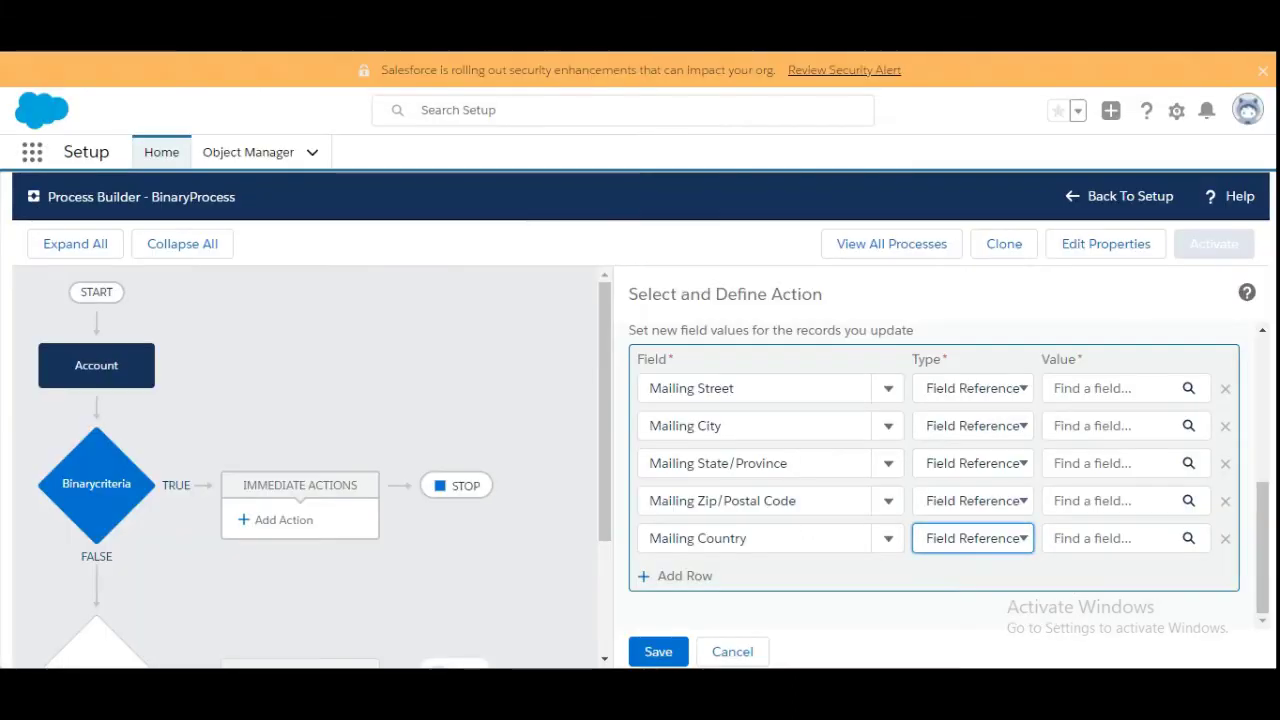
Step: Map Mailing Street, City and State/Province to Shipping Street, City and State/Province
left_click(1161, 394)
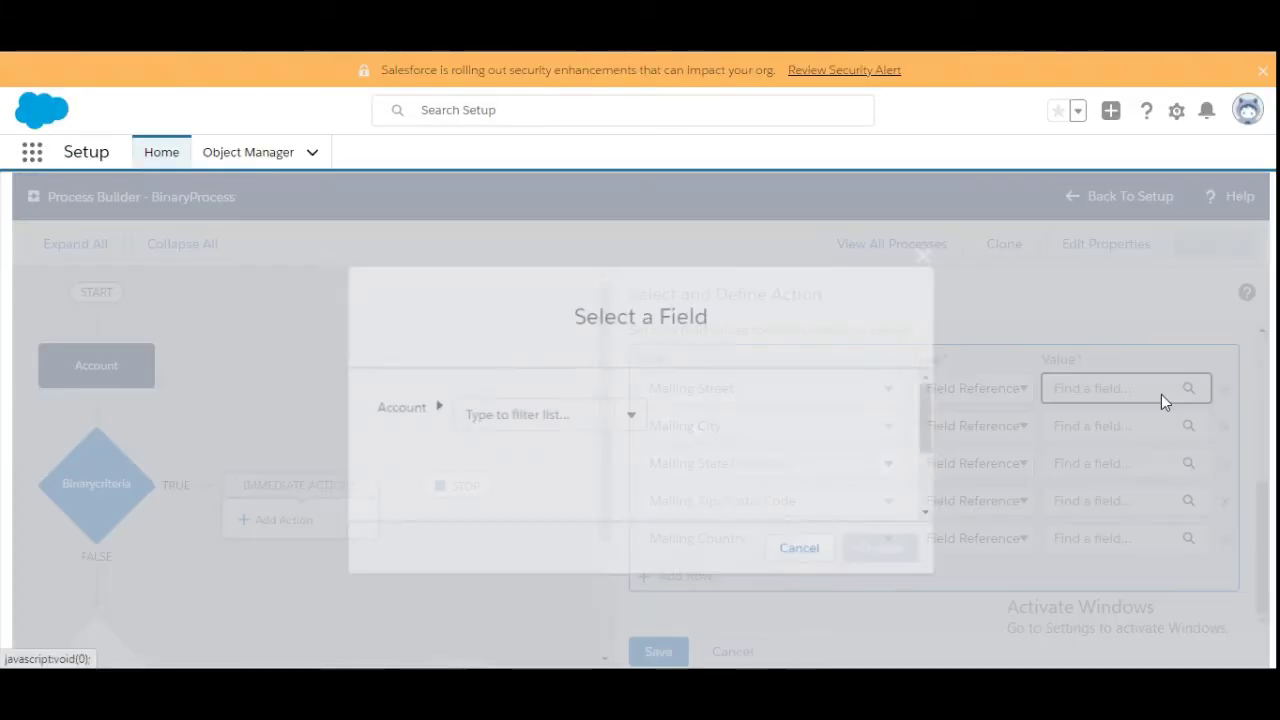
type("st")
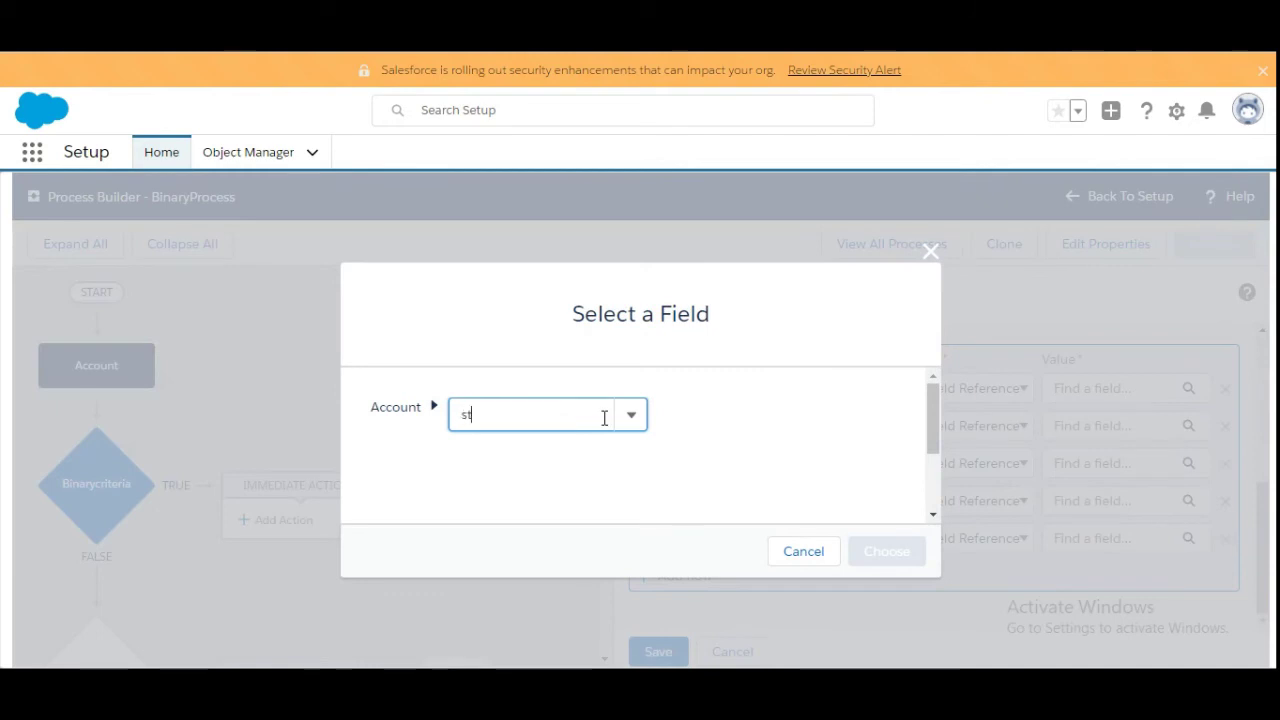
type("reet")
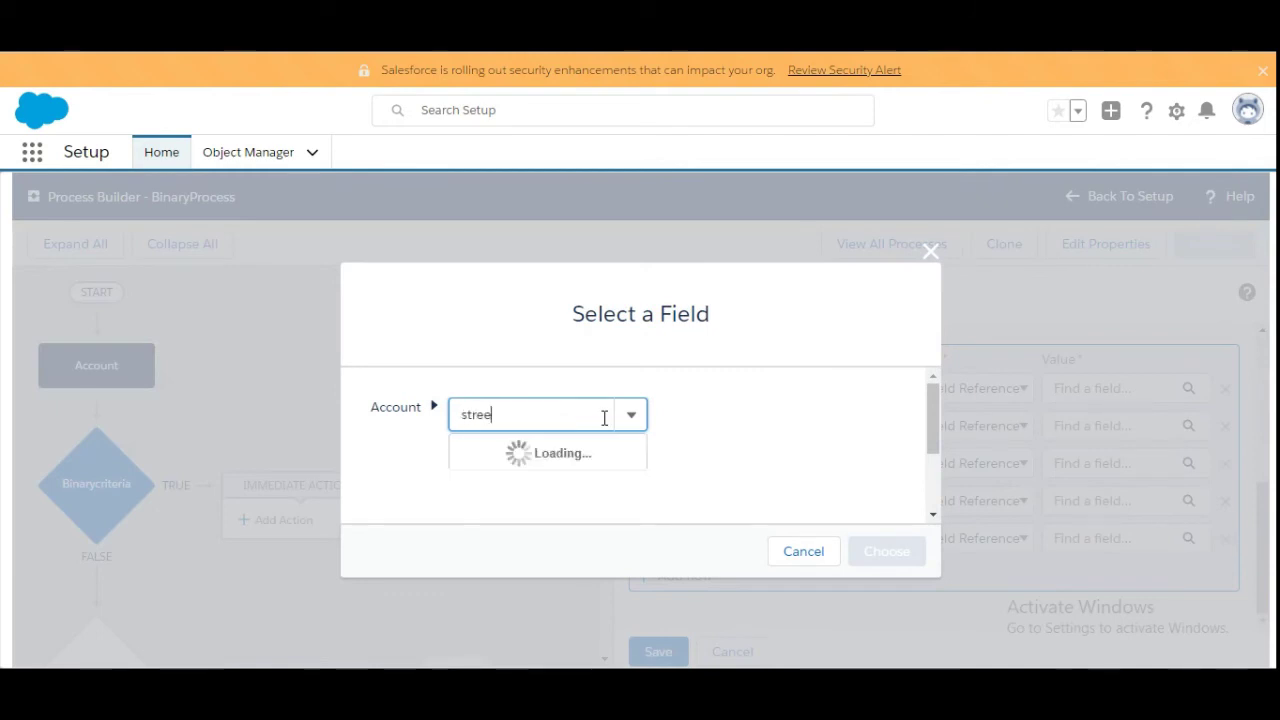
left_click(543, 482)
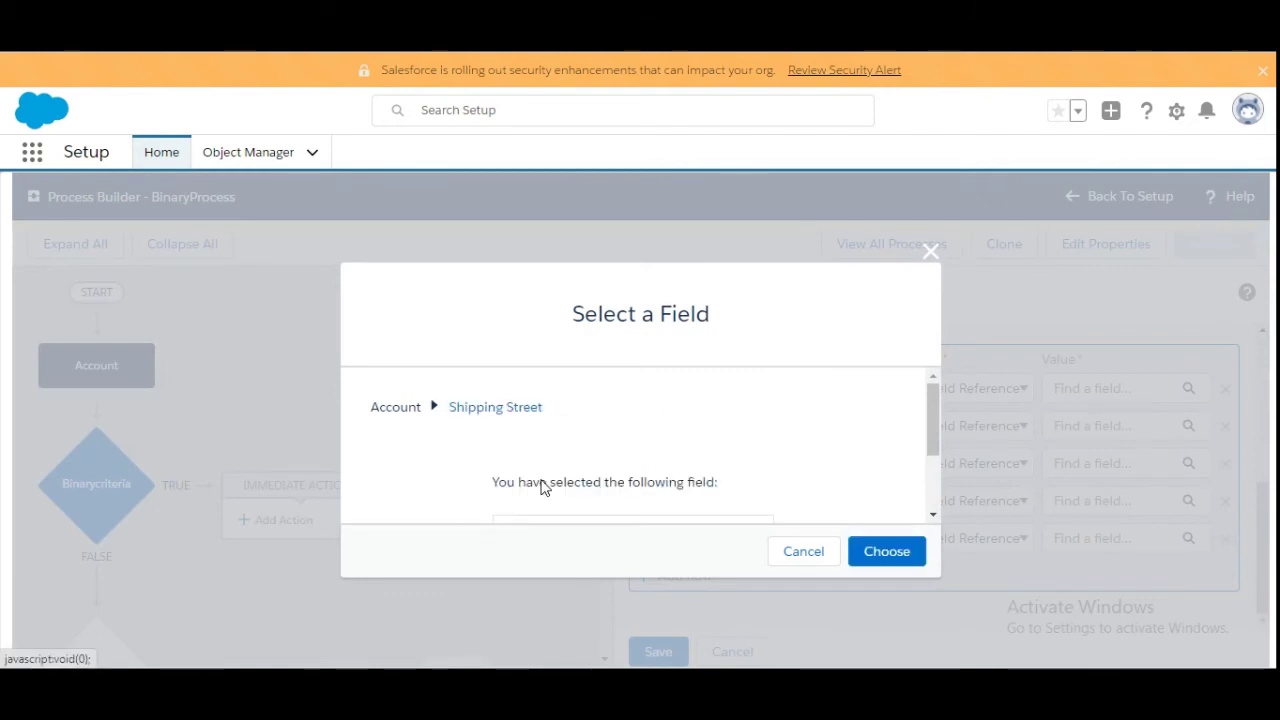
left_click(884, 556)
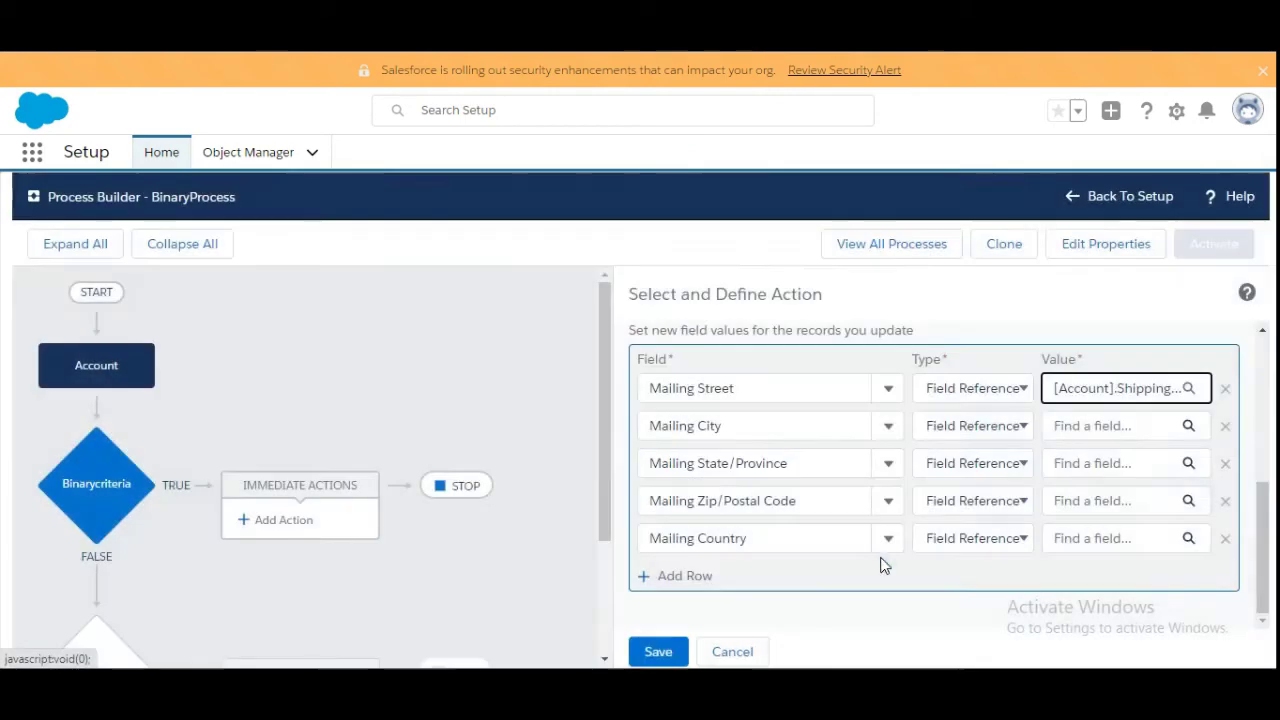
left_click(1135, 427)
type("city")
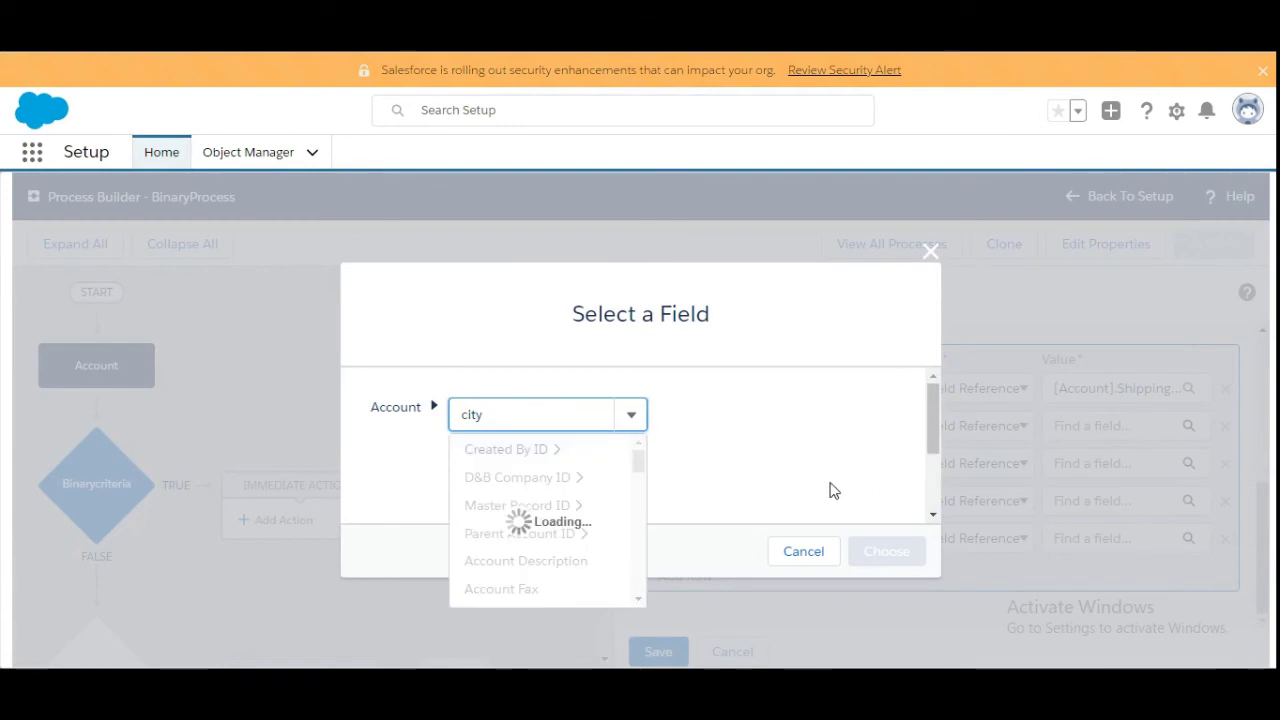
left_click(495, 475)
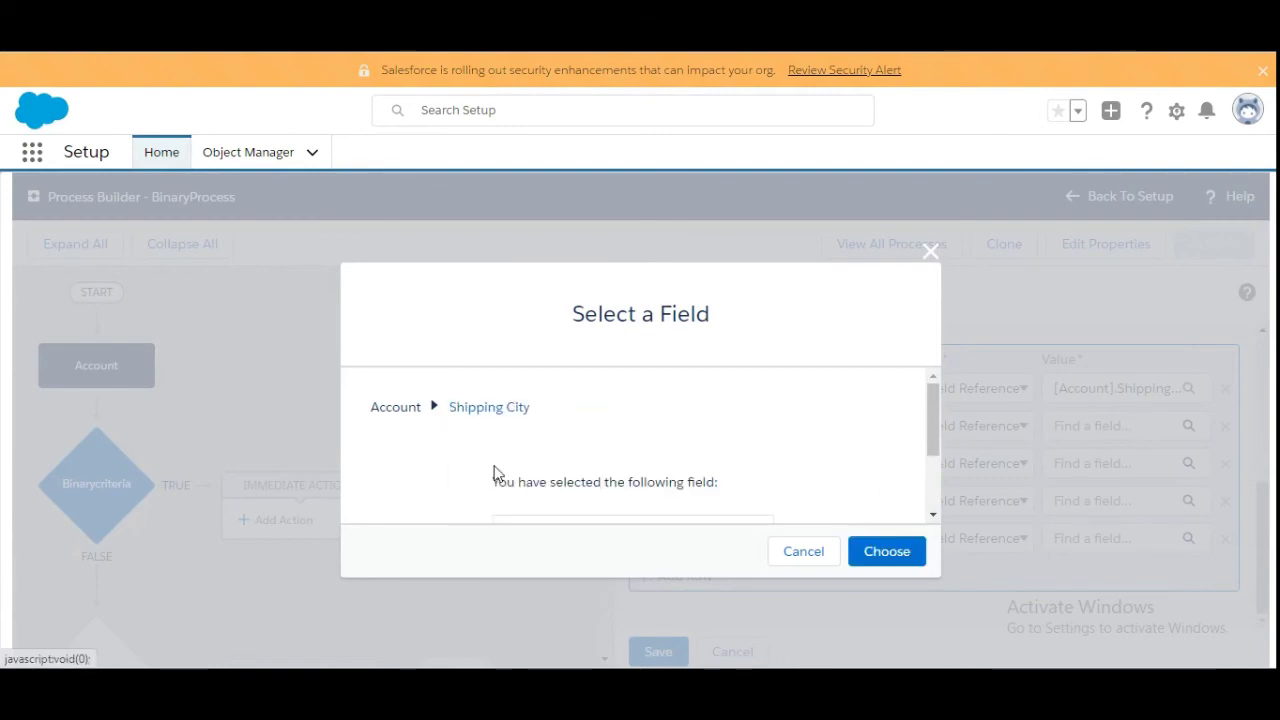
left_click(888, 553)
left_click(1091, 470)
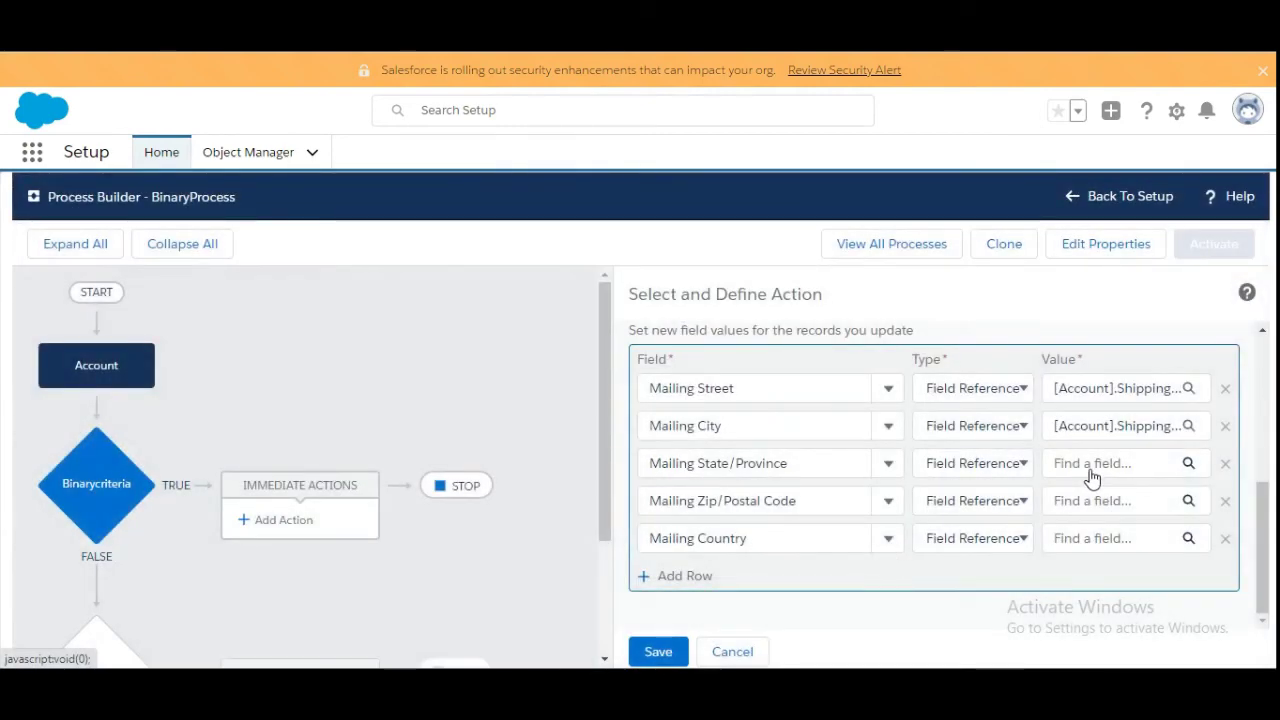
type("state")
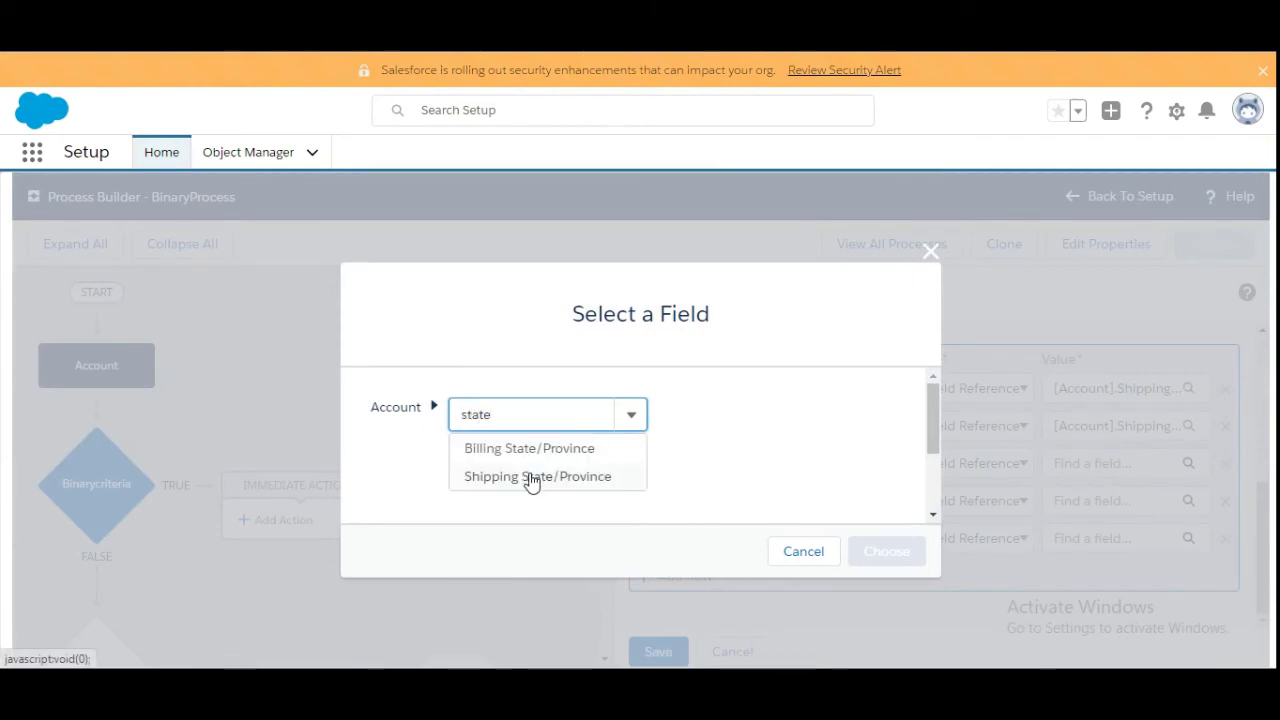
left_click(531, 477)
left_click(887, 553)
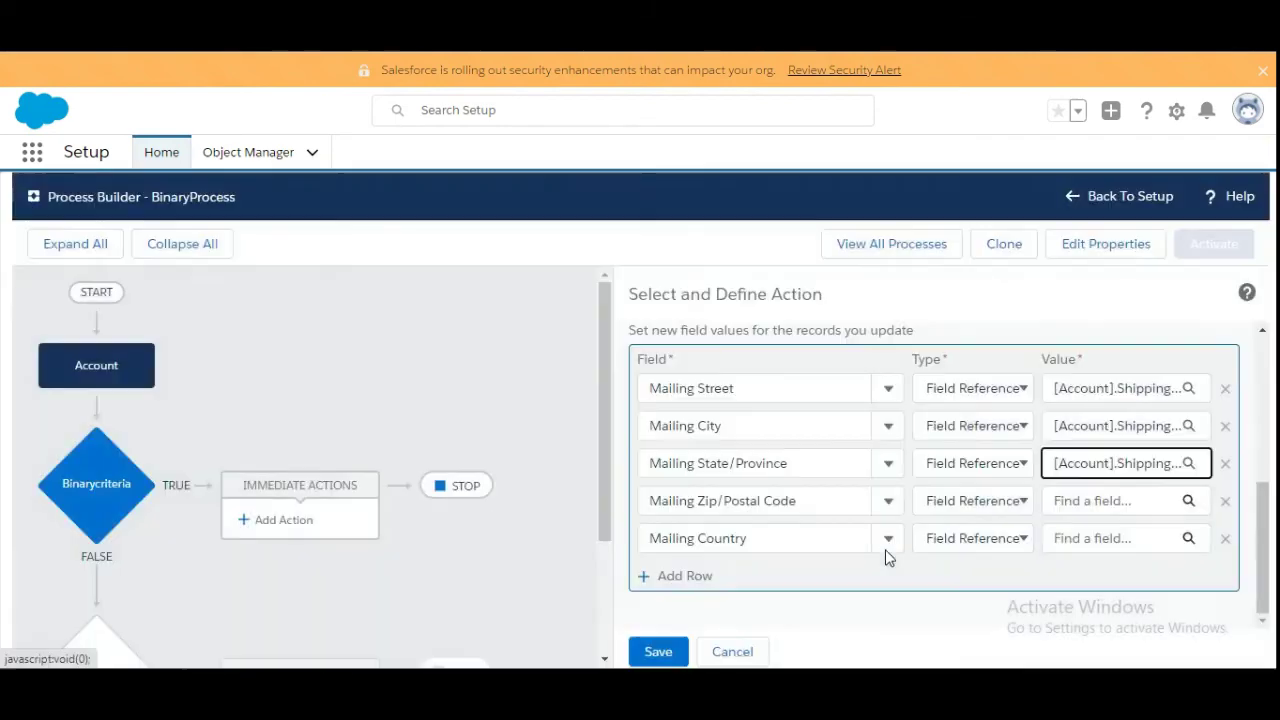
Step: Map Mailing Zip/Postal Code and Mailing Country to Shipping Zip/Postal Code and Shipping Country
left_click(1087, 504)
type("p")
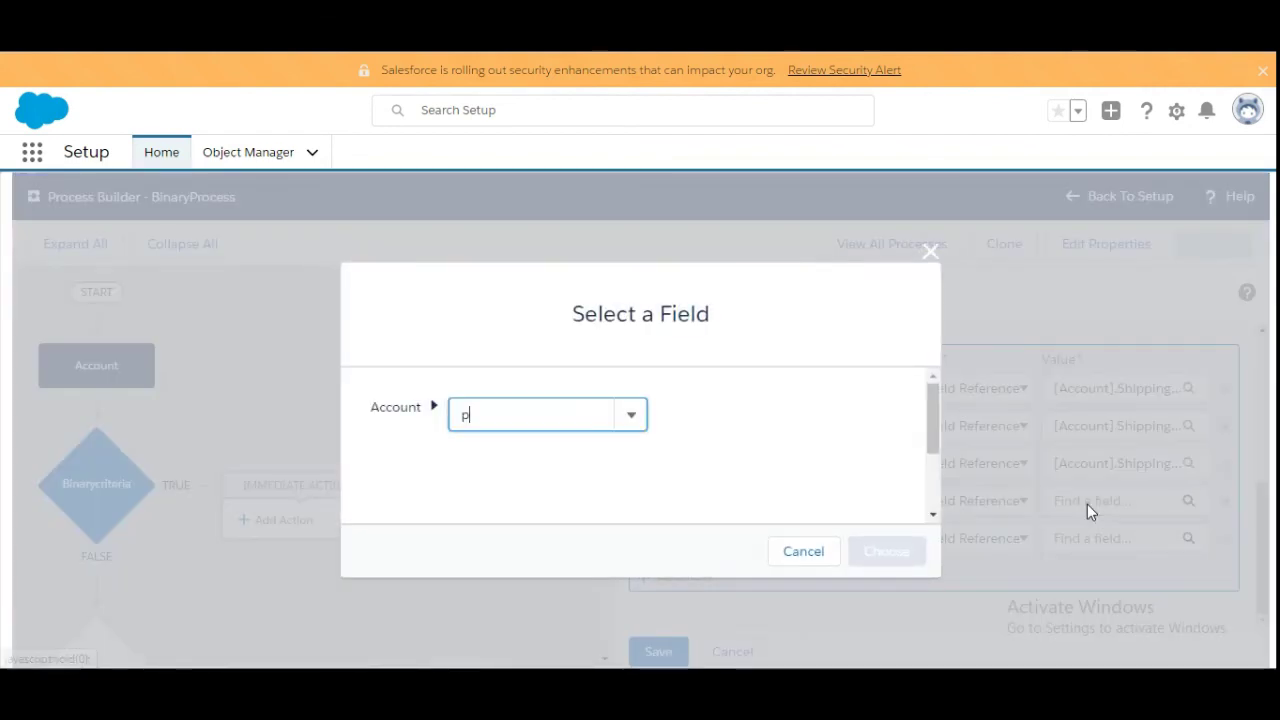
type("ostal")
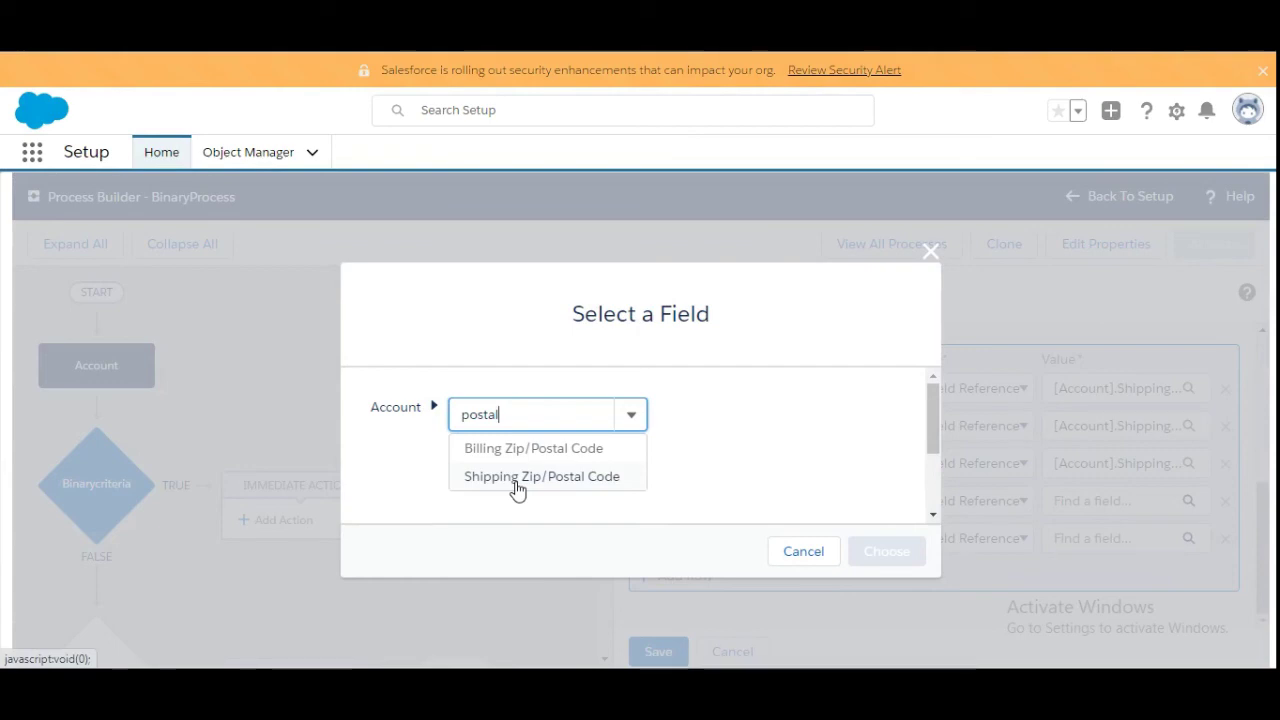
left_click(516, 478)
left_click(886, 553)
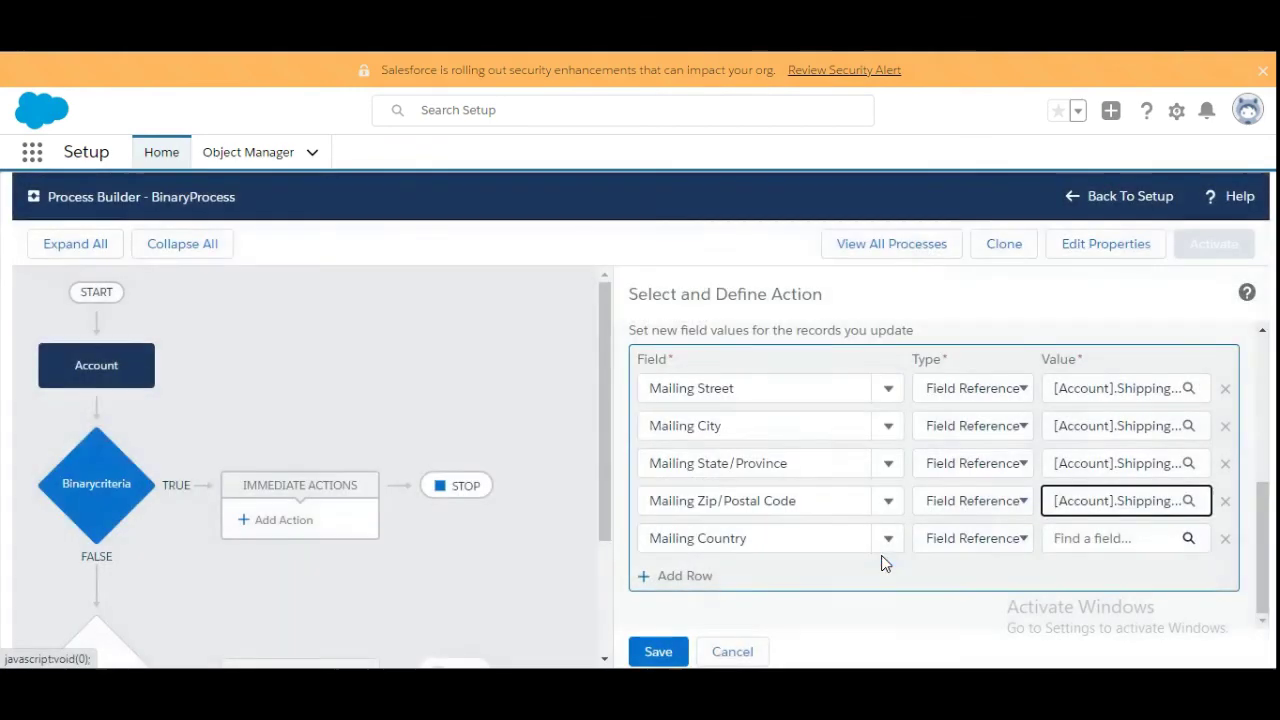
left_click(1120, 540)
type("coubt")
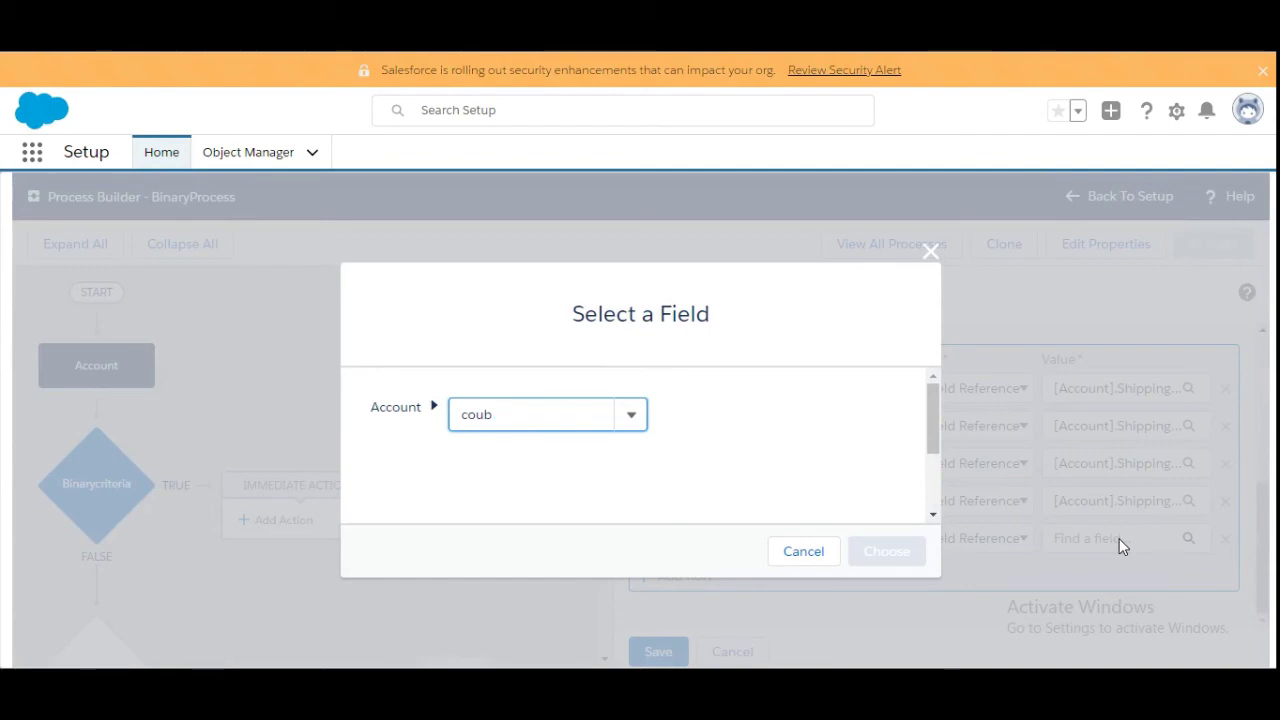
key("BackSpace")
type("ntr")
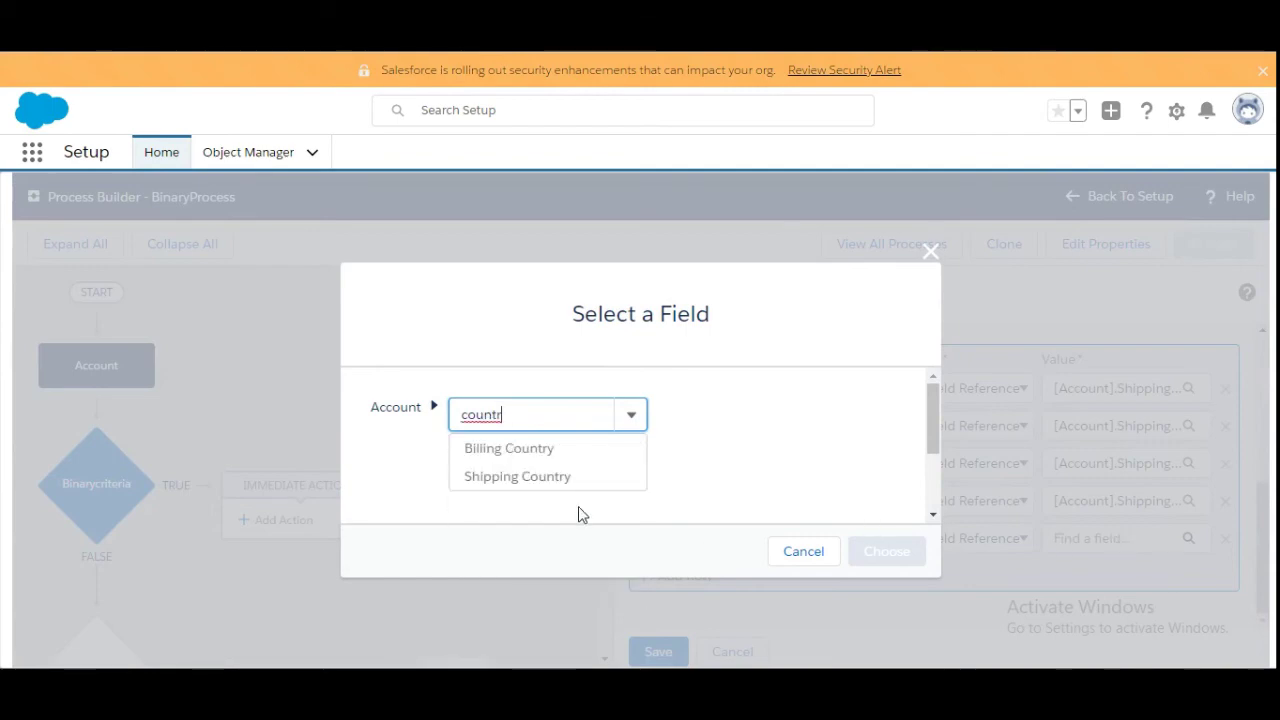
left_click(525, 484)
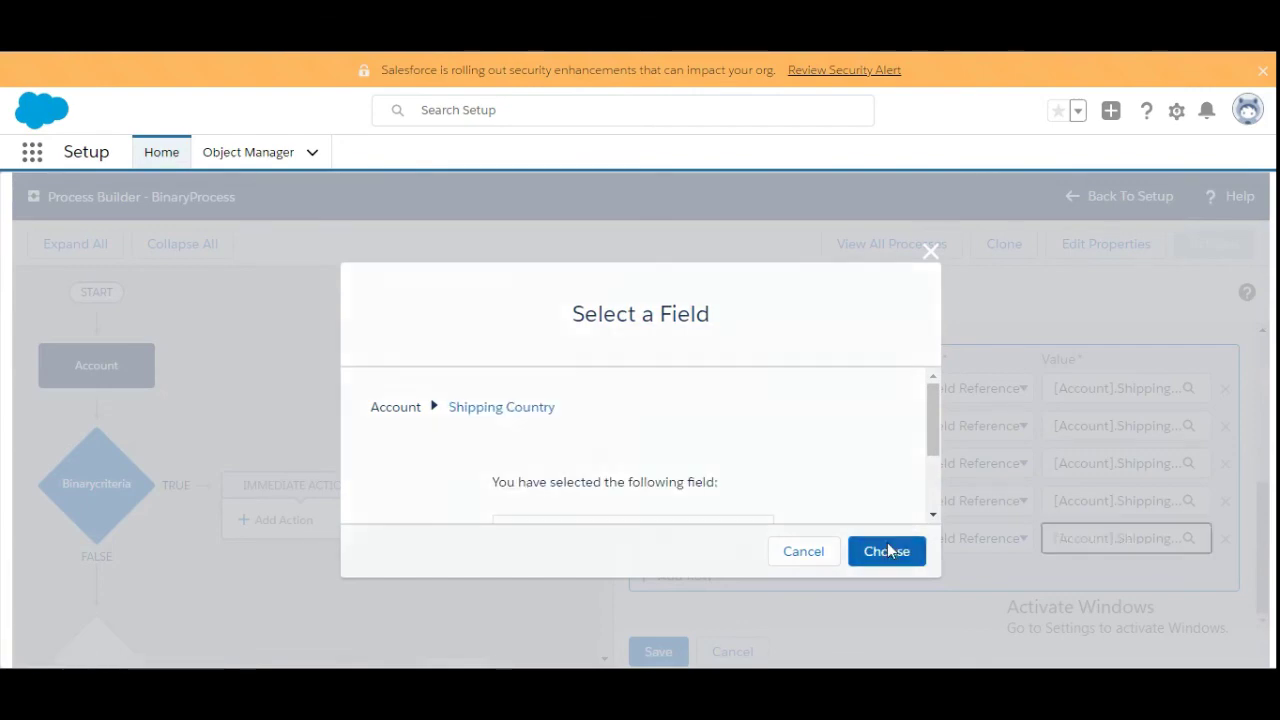
left_click(887, 553)
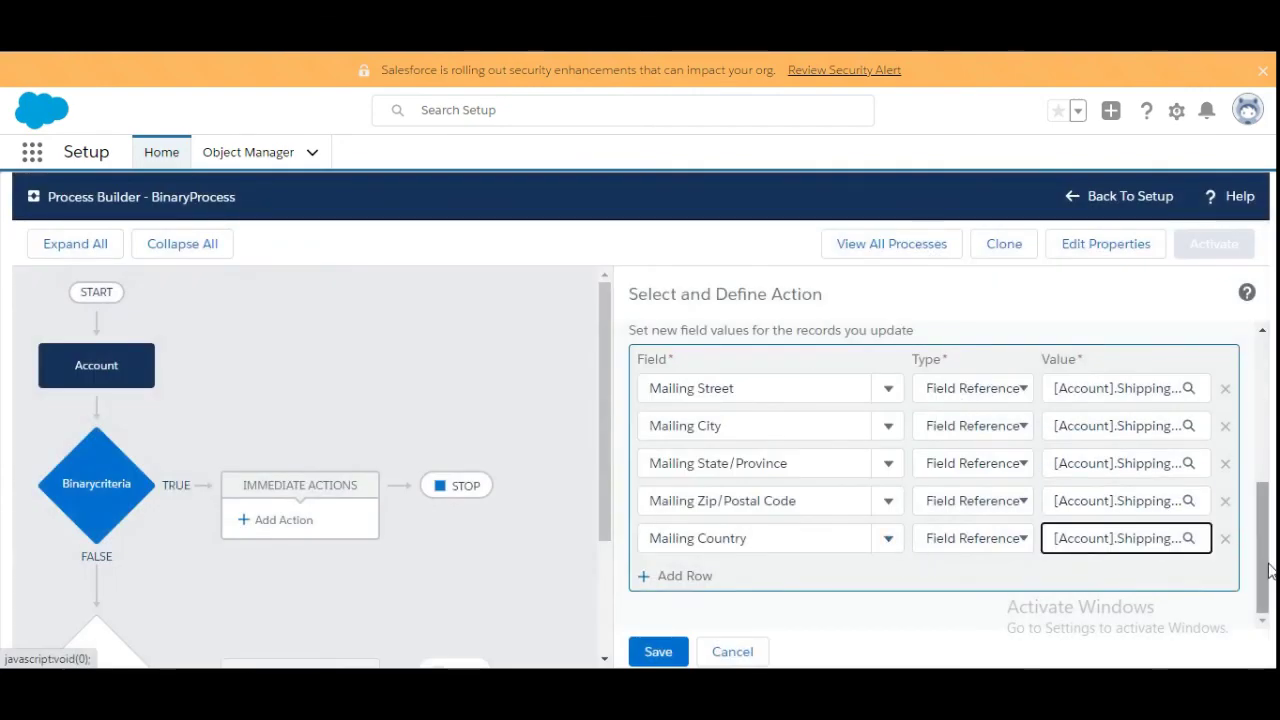
Step: Save the Update Records action and activate the BinaryProcess process version
left_click(643, 656)
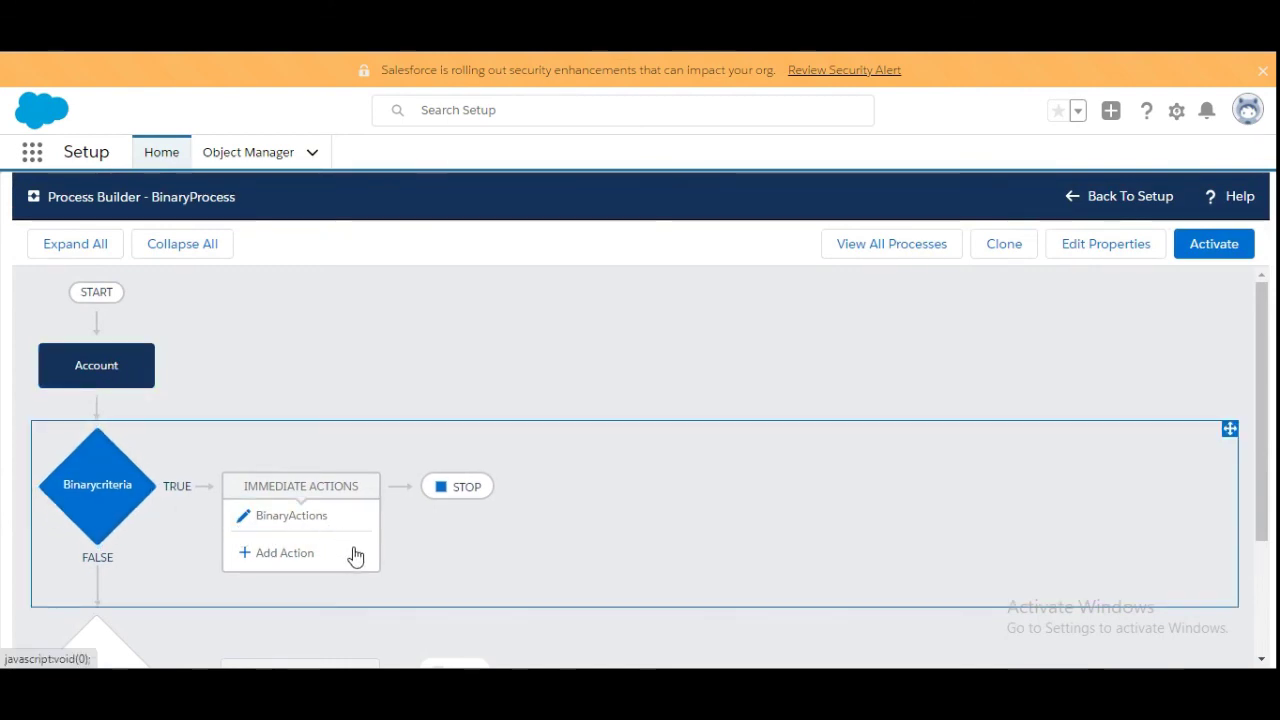
left_click(1228, 248)
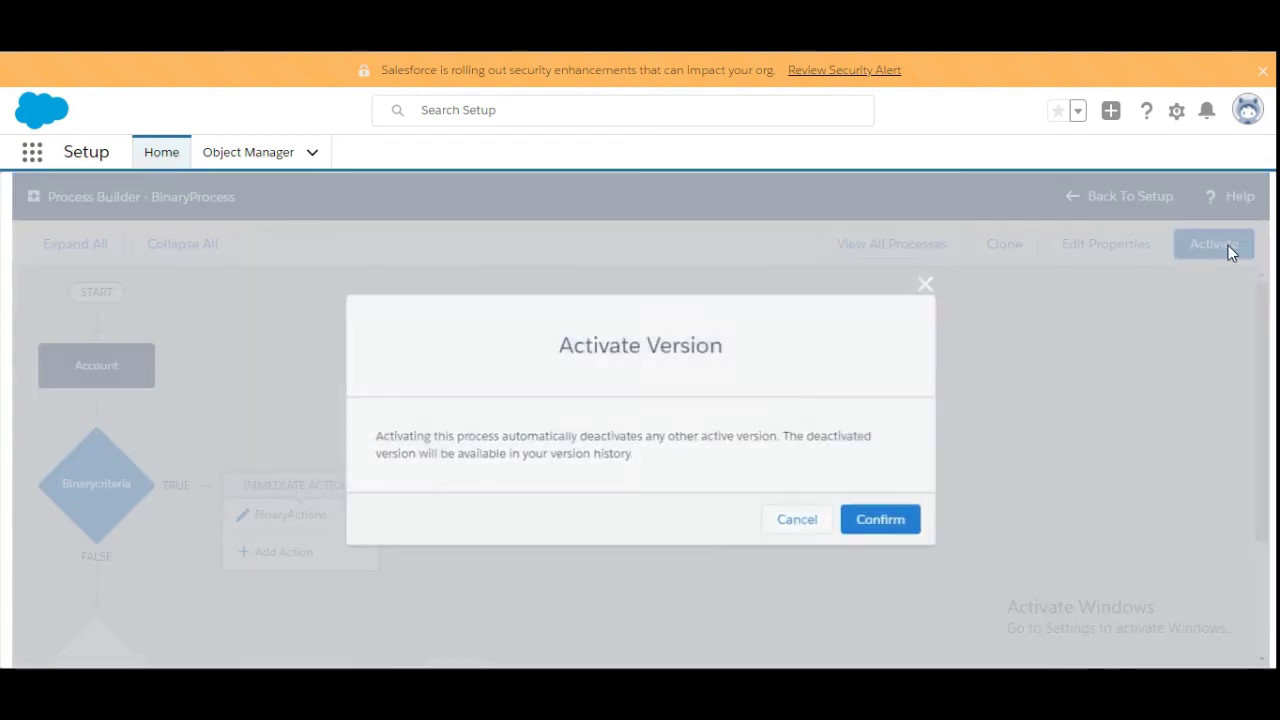
left_click(879, 526)
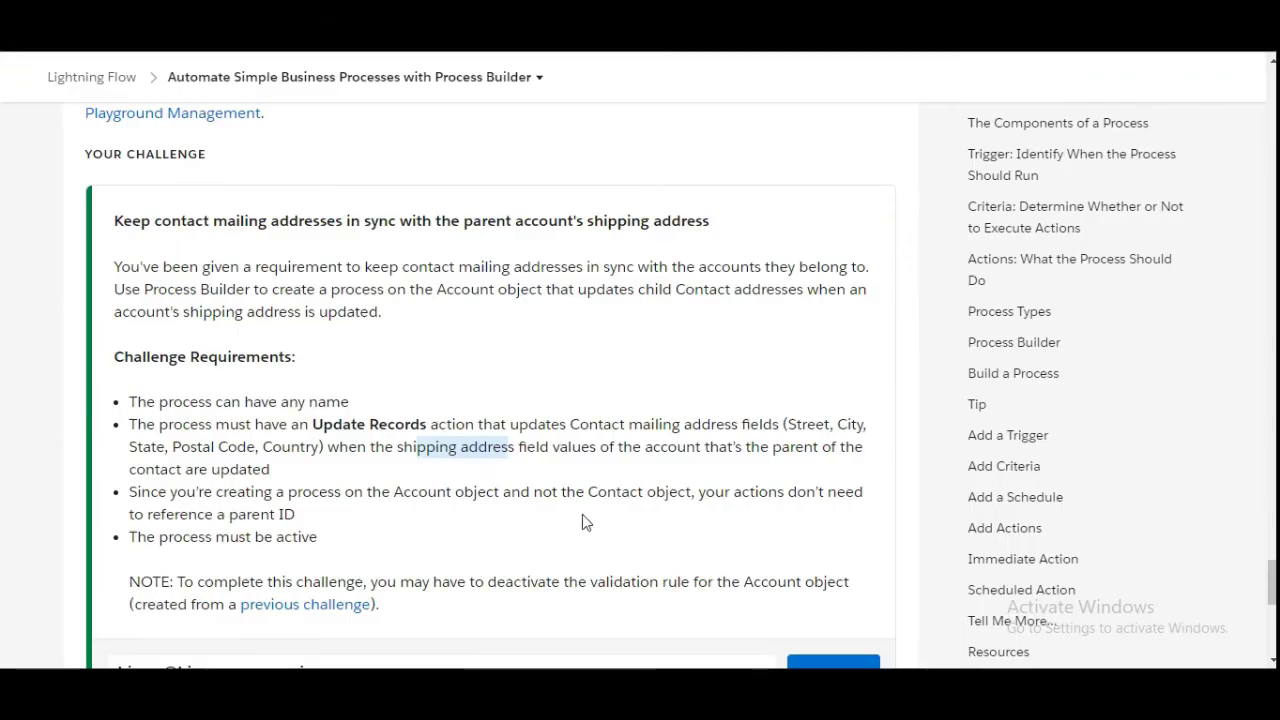
Step: Back on Trailhead, run Check Challenge to Earn 500 Points
left_click(740, 532)
scroll(740, 533, "down", 1)
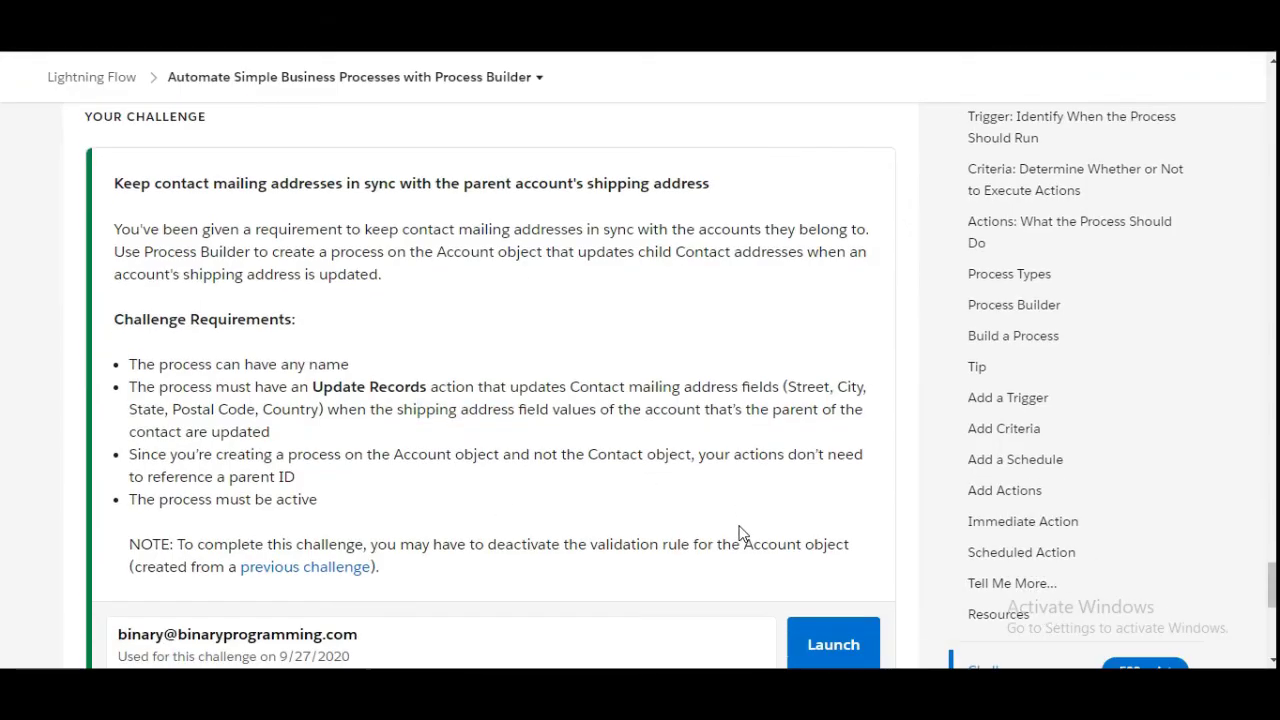
scroll(740, 532, "down", 5)
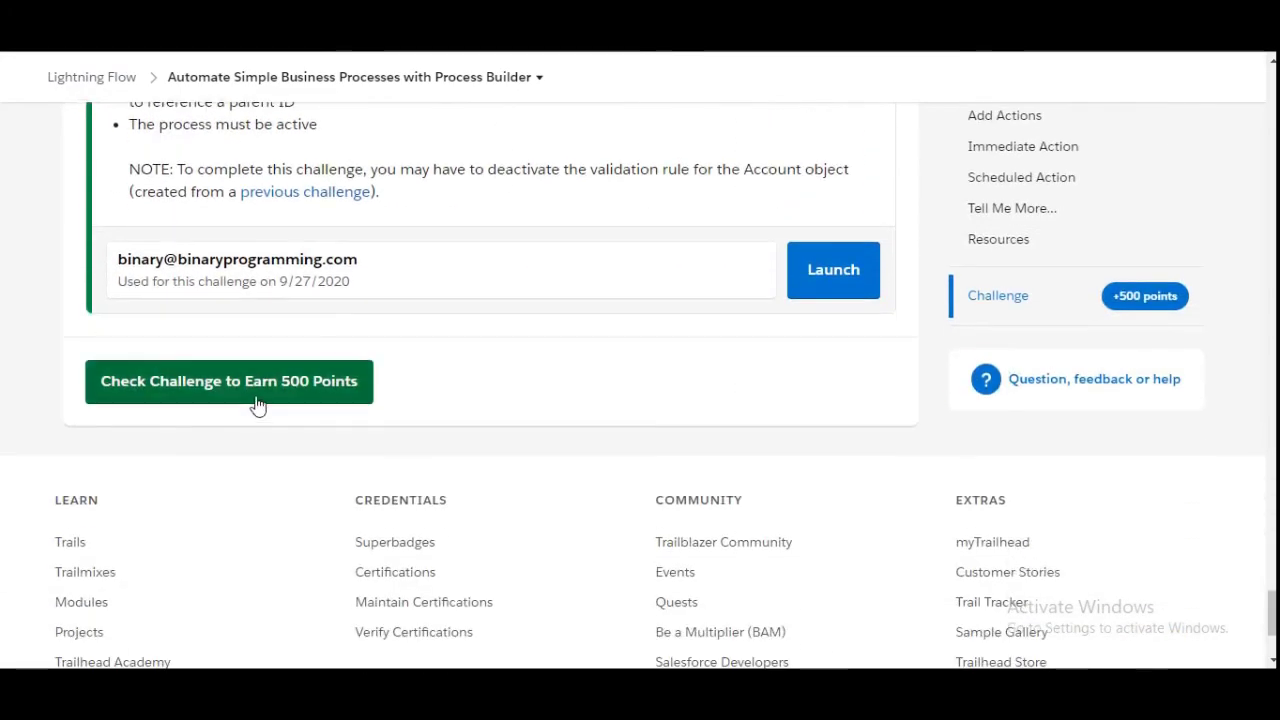
left_click(256, 392)
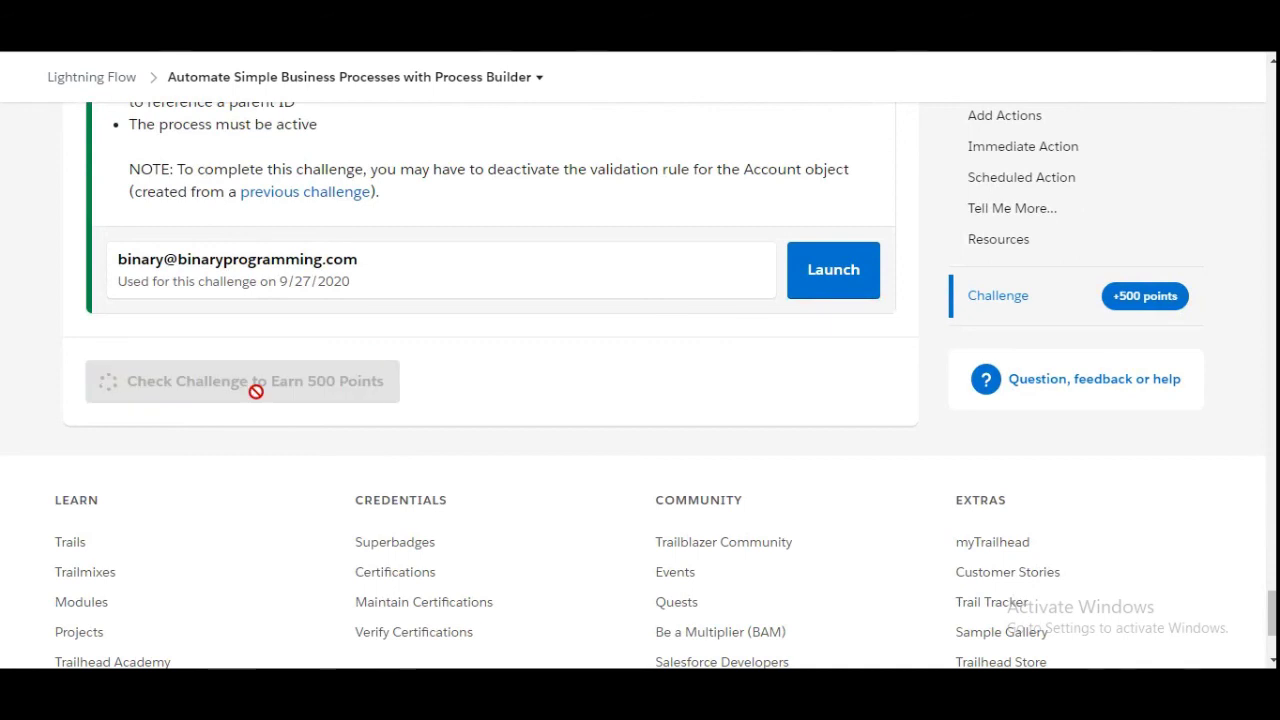